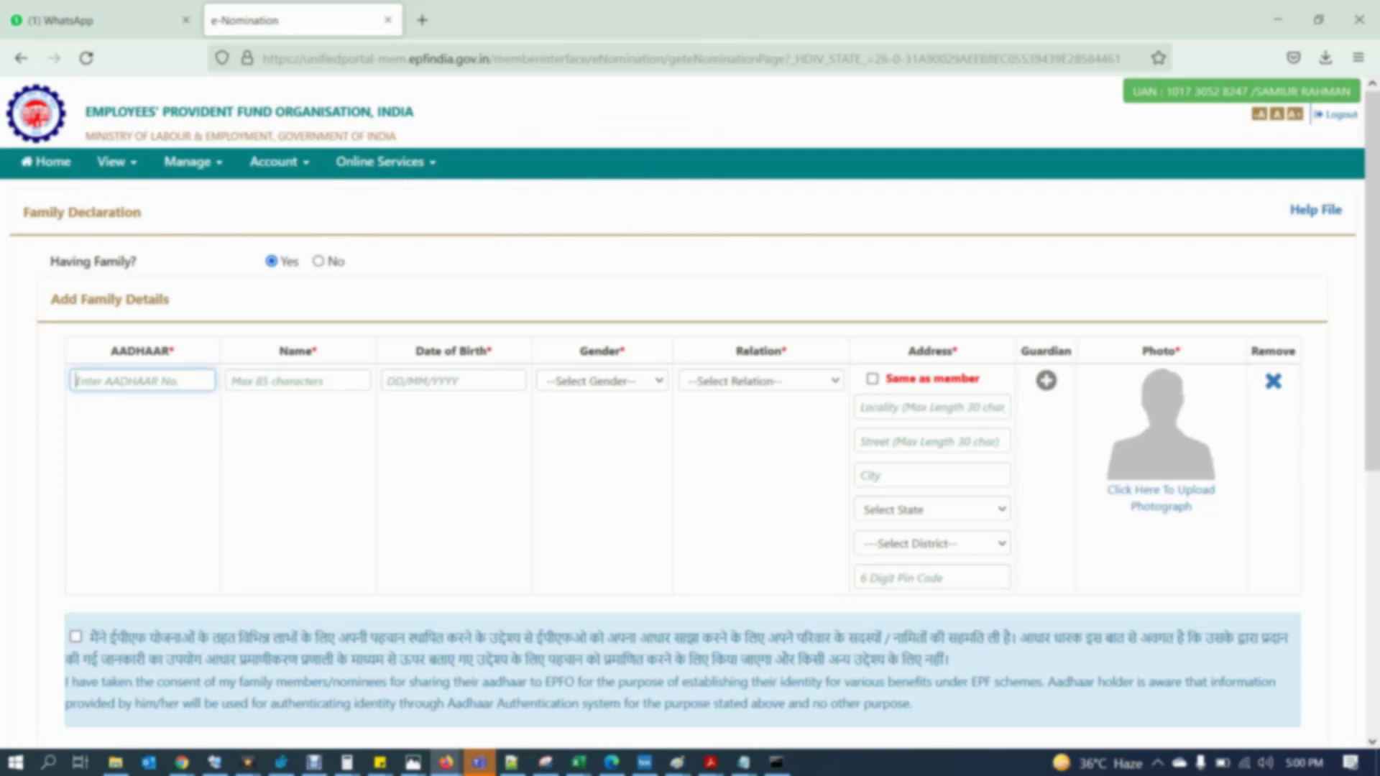
Enter the wife's Aadhaar number and her full name in the first family member row
click(298, 380)
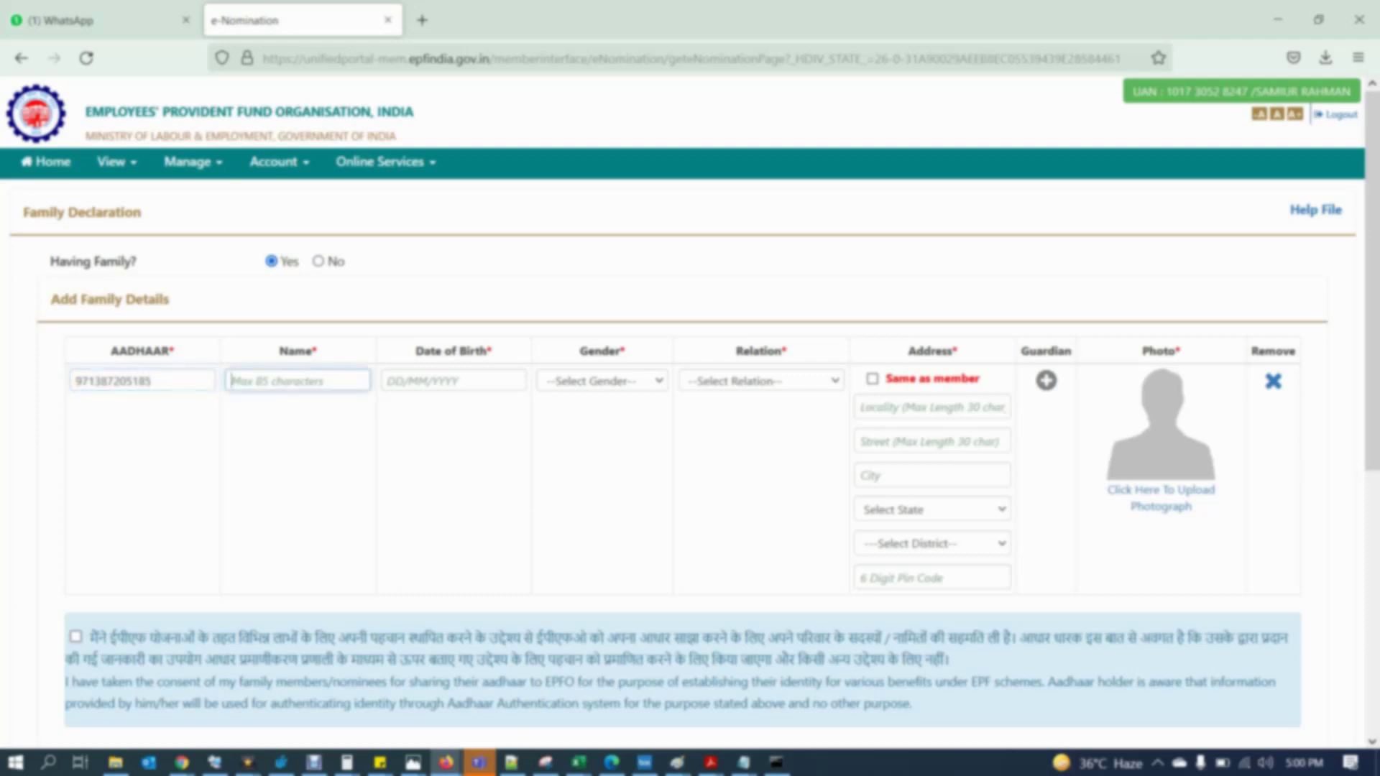
Enter birth date 01/01/1983 and set the nominee's gender to Female
click(453, 380)
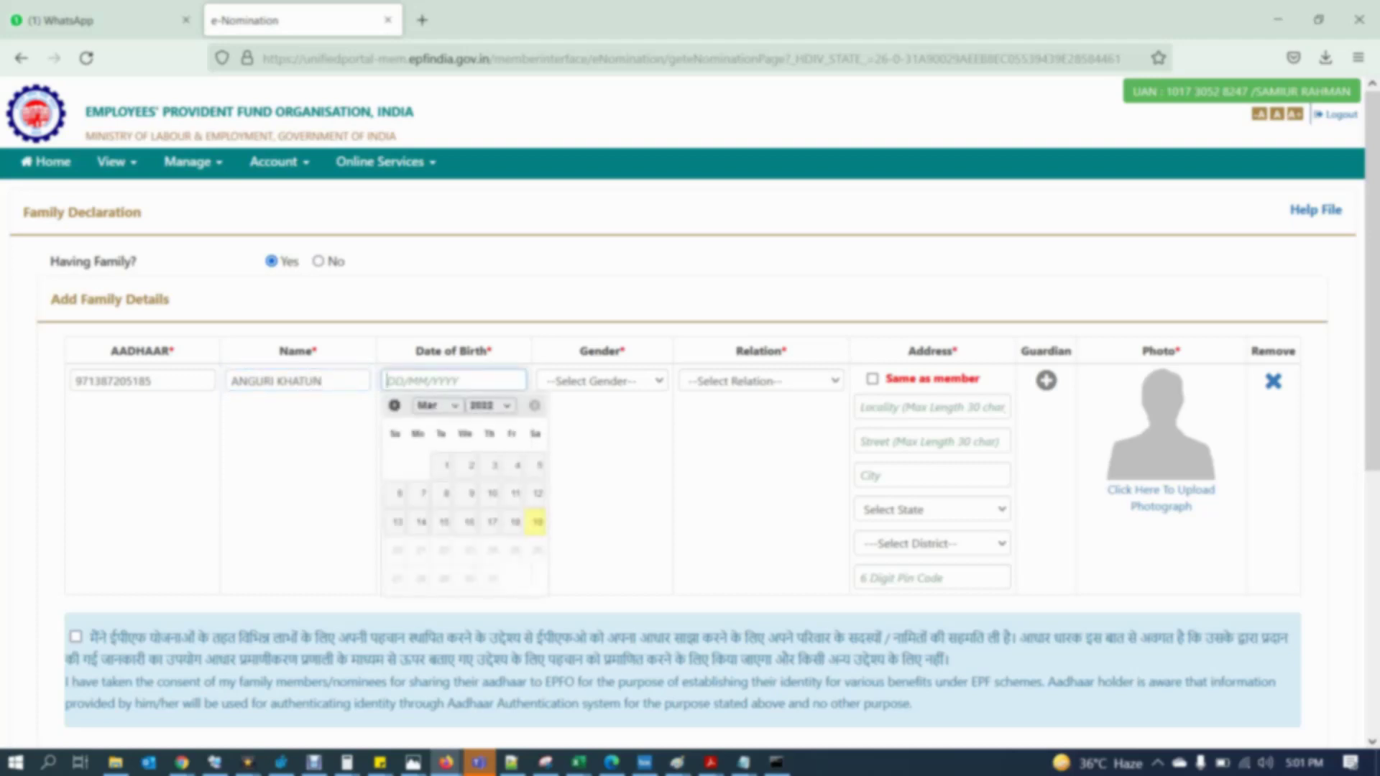
text(01/01/1983)
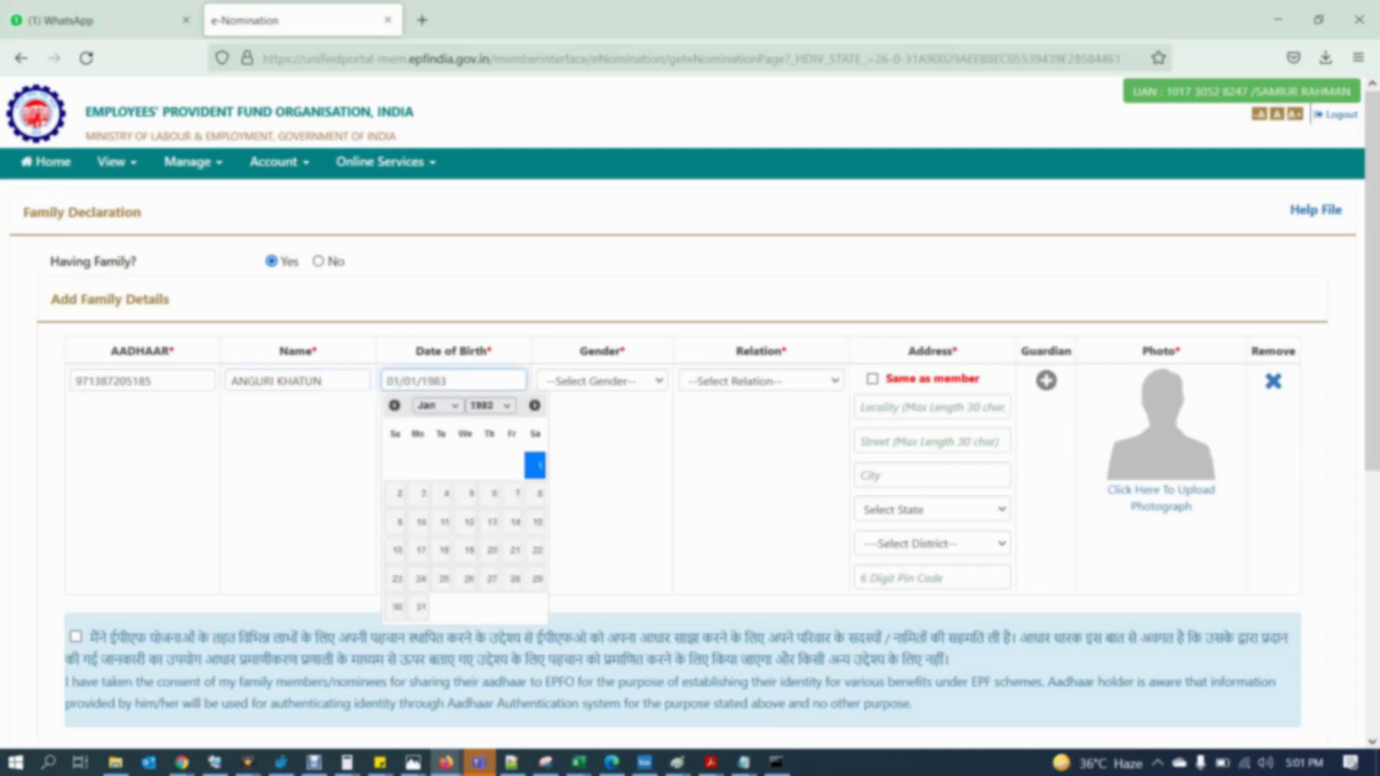
key(Tab)
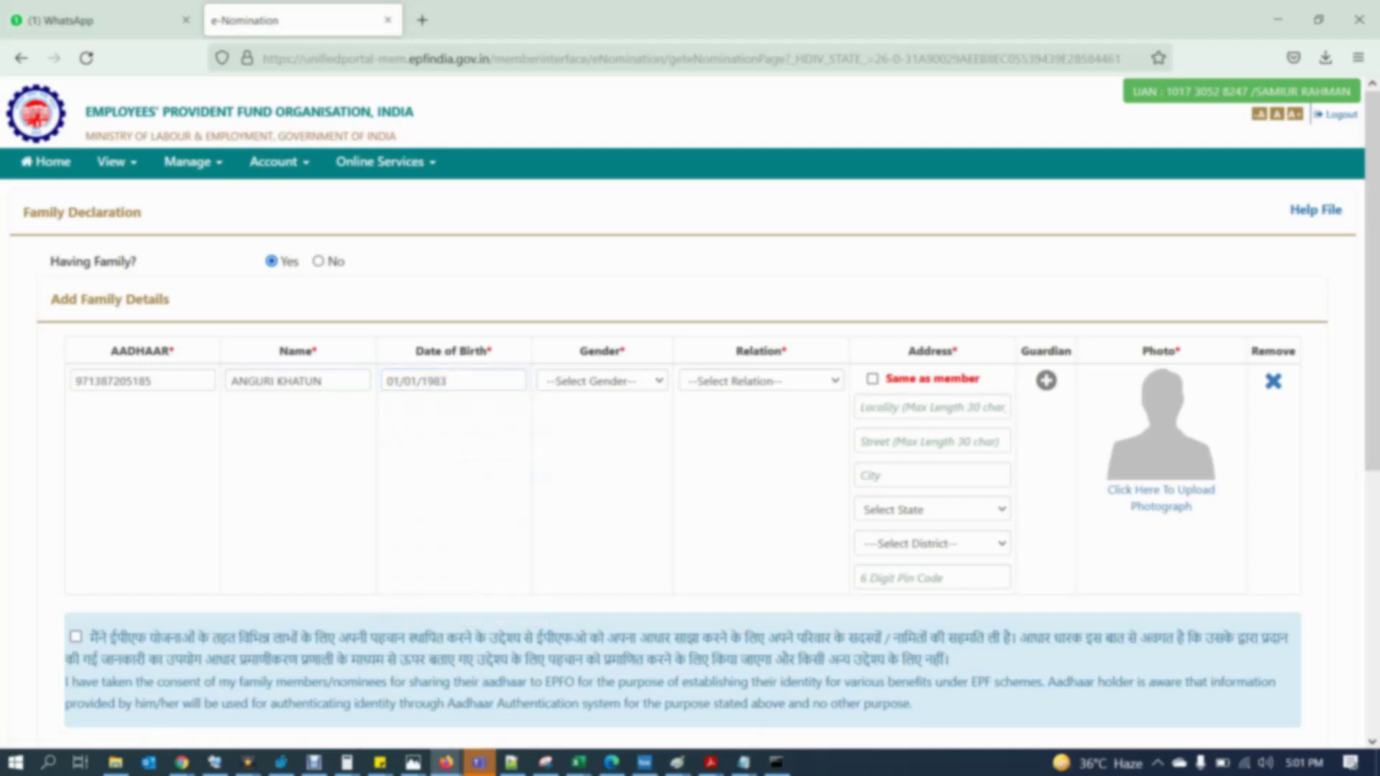
key(alt+Down)
key(Down)
key(Return)
Set relation to Wife, use the member's address, and open the photograph upload dialog
key(Tab)
key(alt+Down)
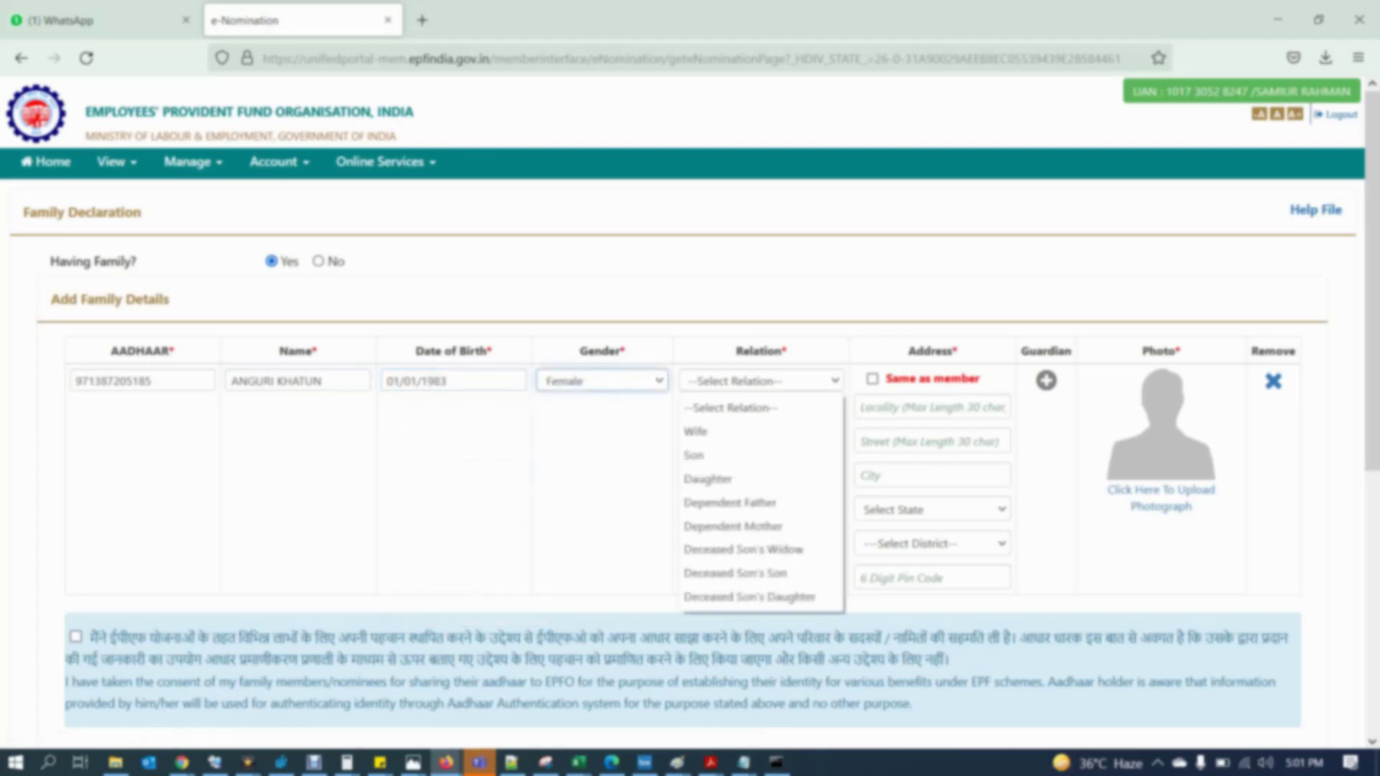
key(Down)
key(Return)
key(Tab)
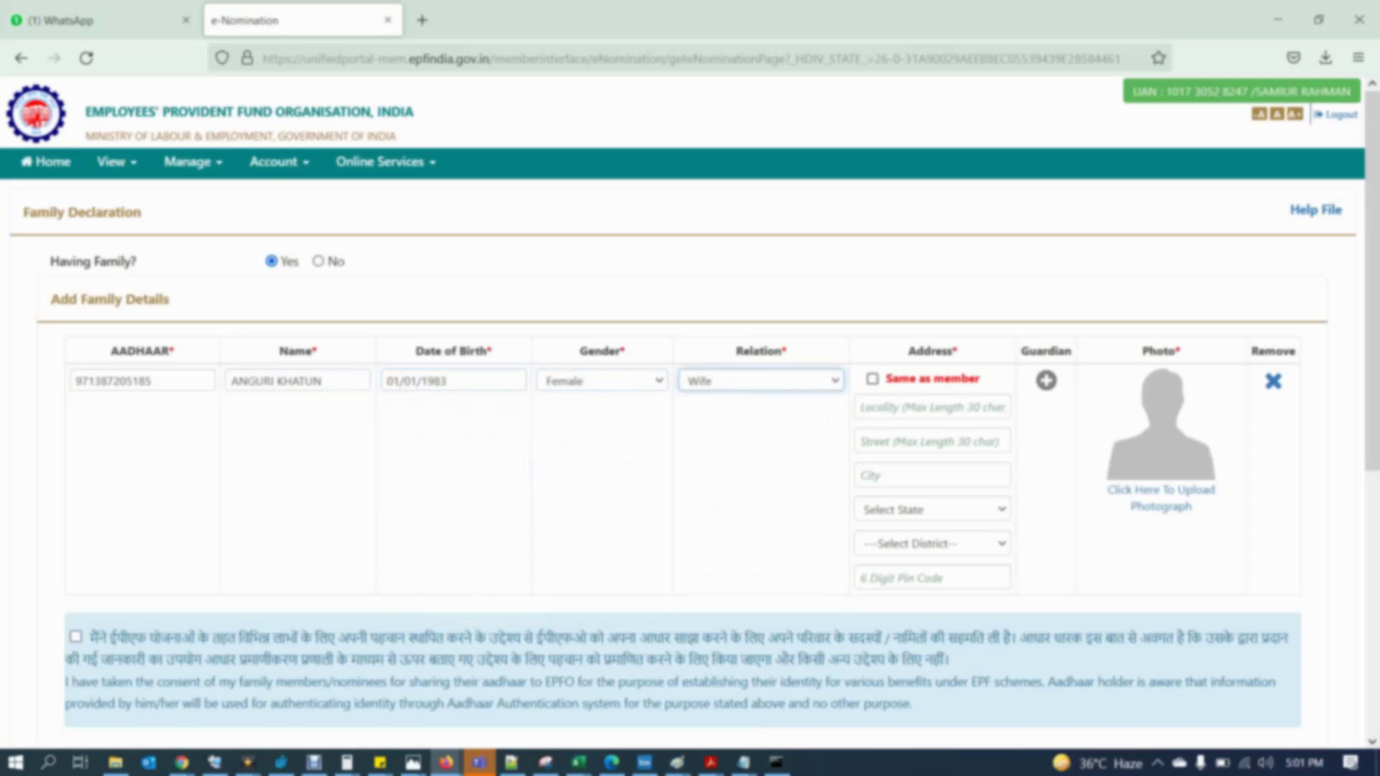
key(space)
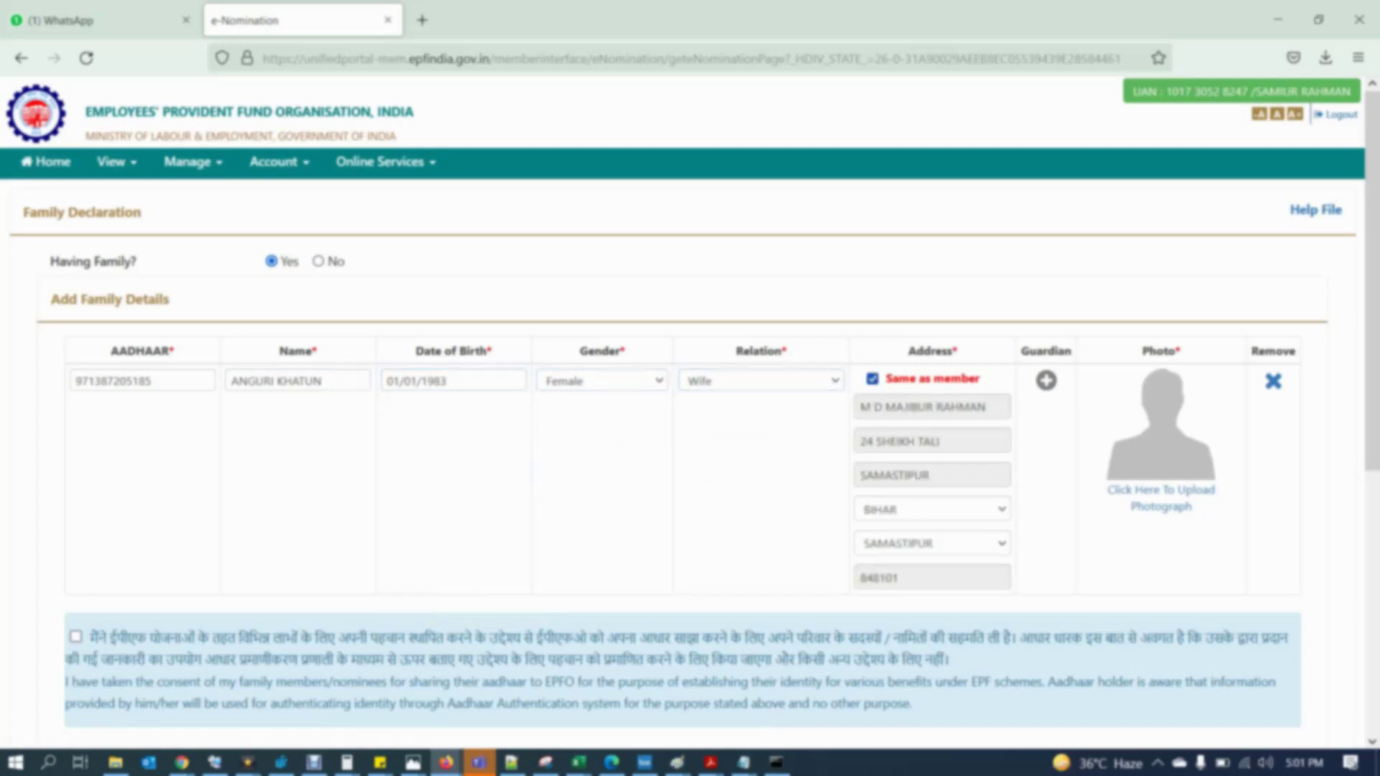
key(Tab)
key(Tab)
key(Return)
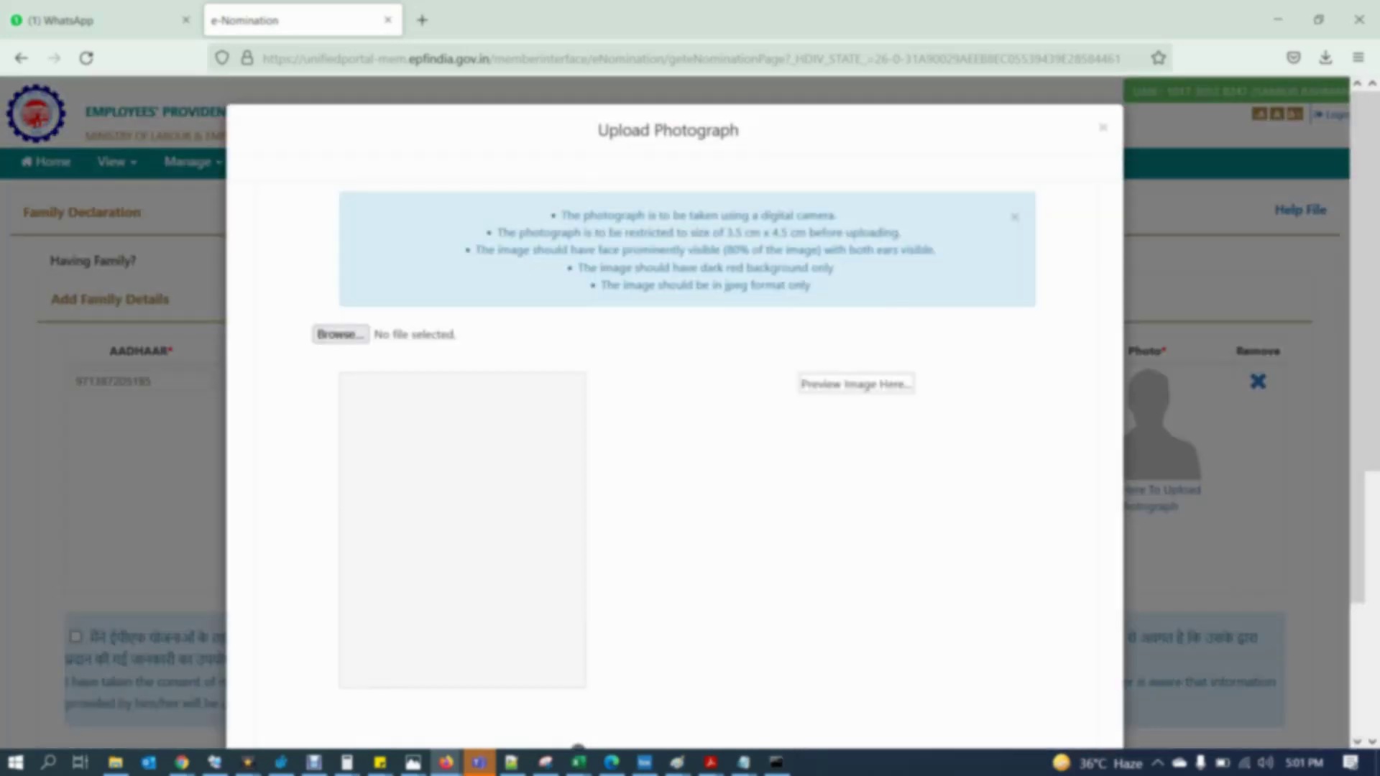
Choose the nominee's WhatsApp photo and zoom the browser page to 80%
key(space)
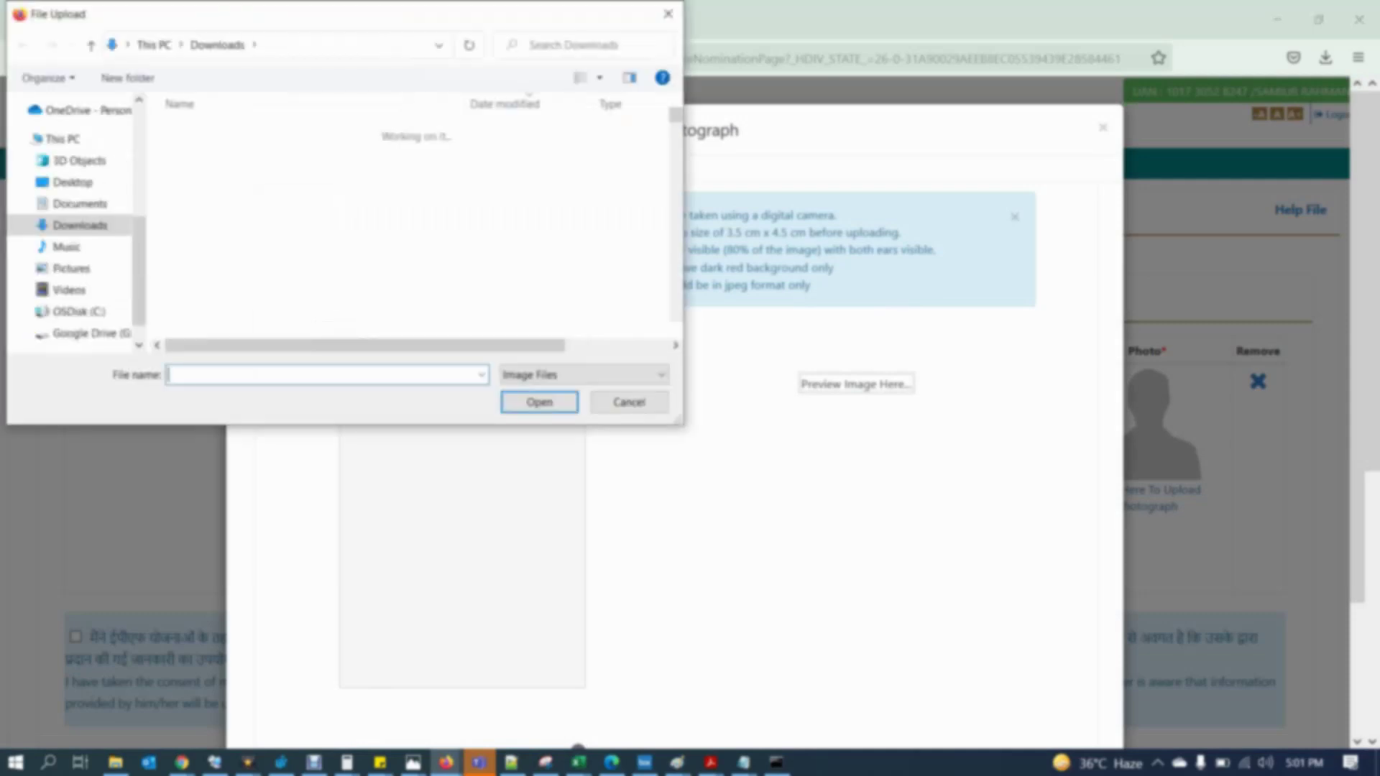
double_click(281, 171)
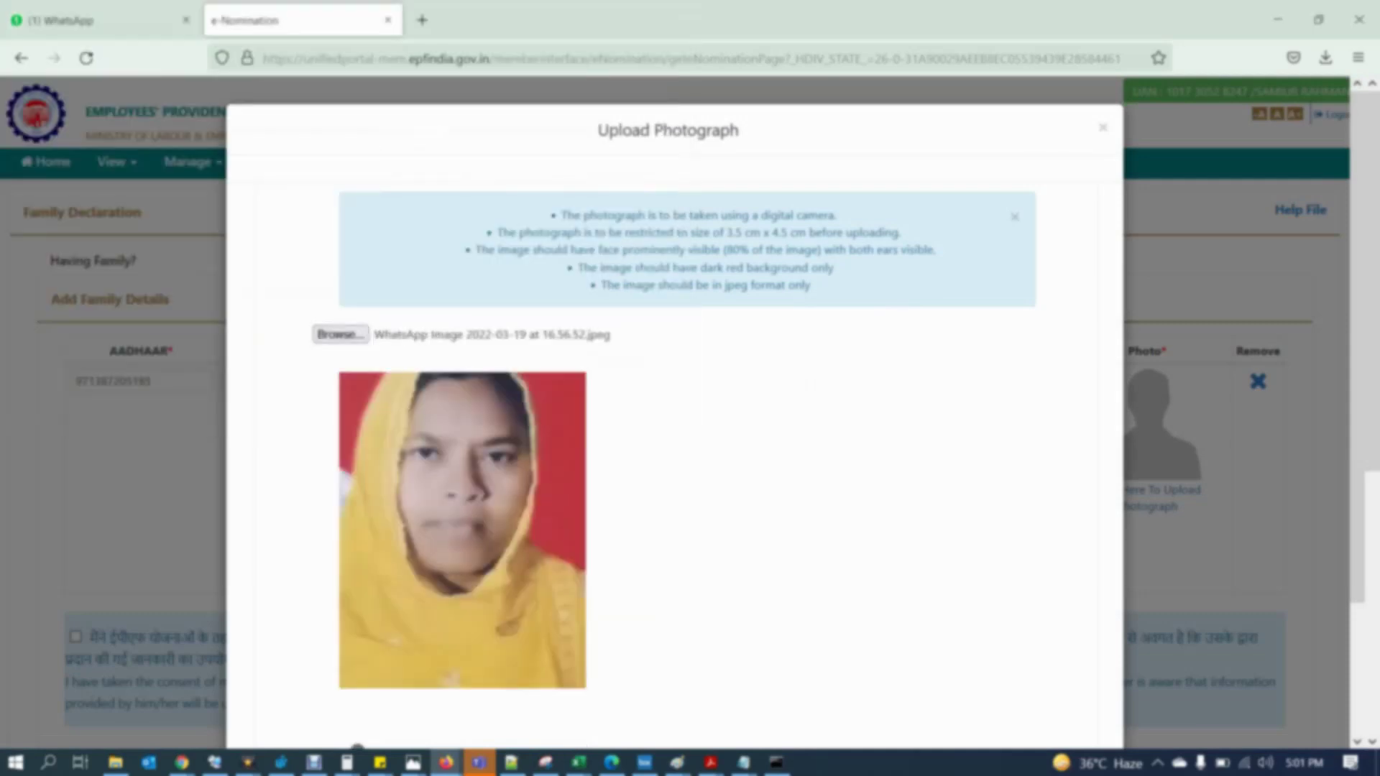
scroll(1221, 431, down, 5)
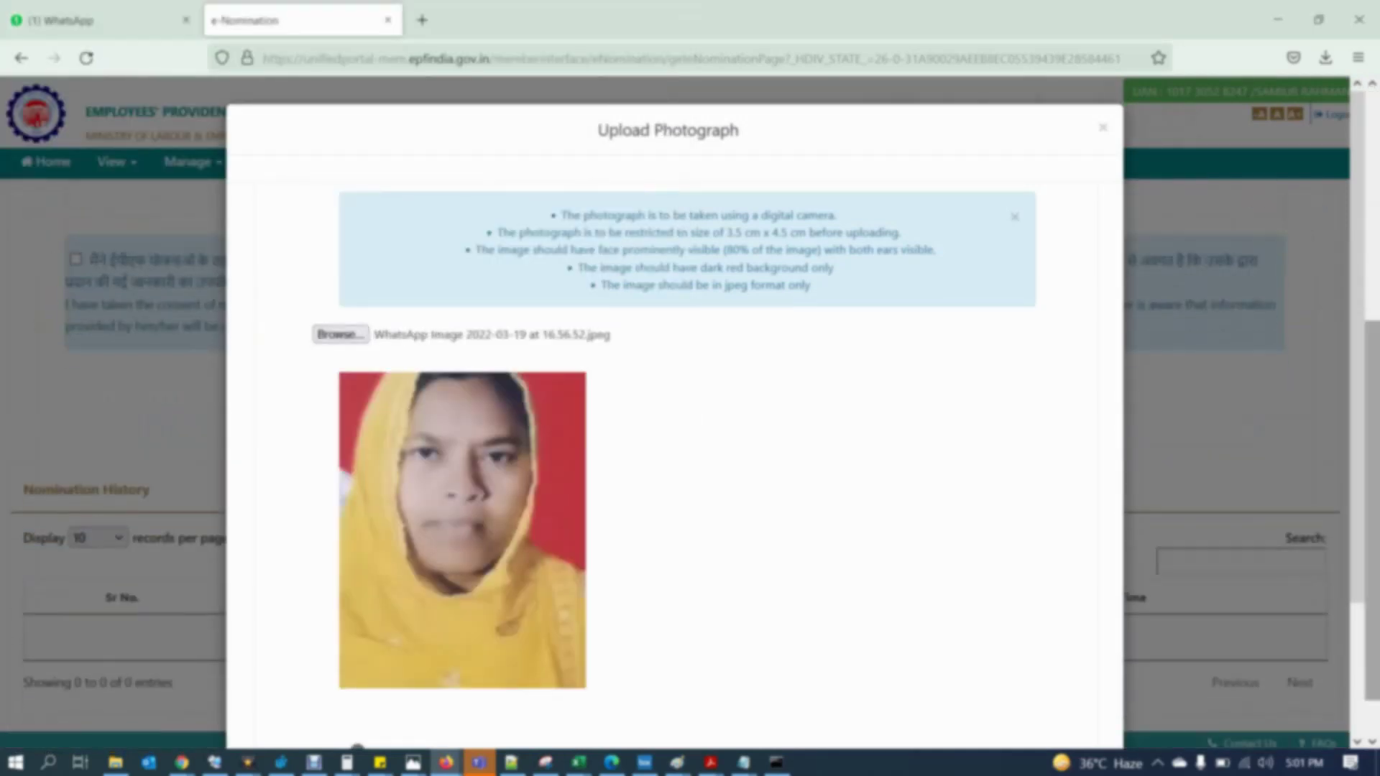
click(1357, 57)
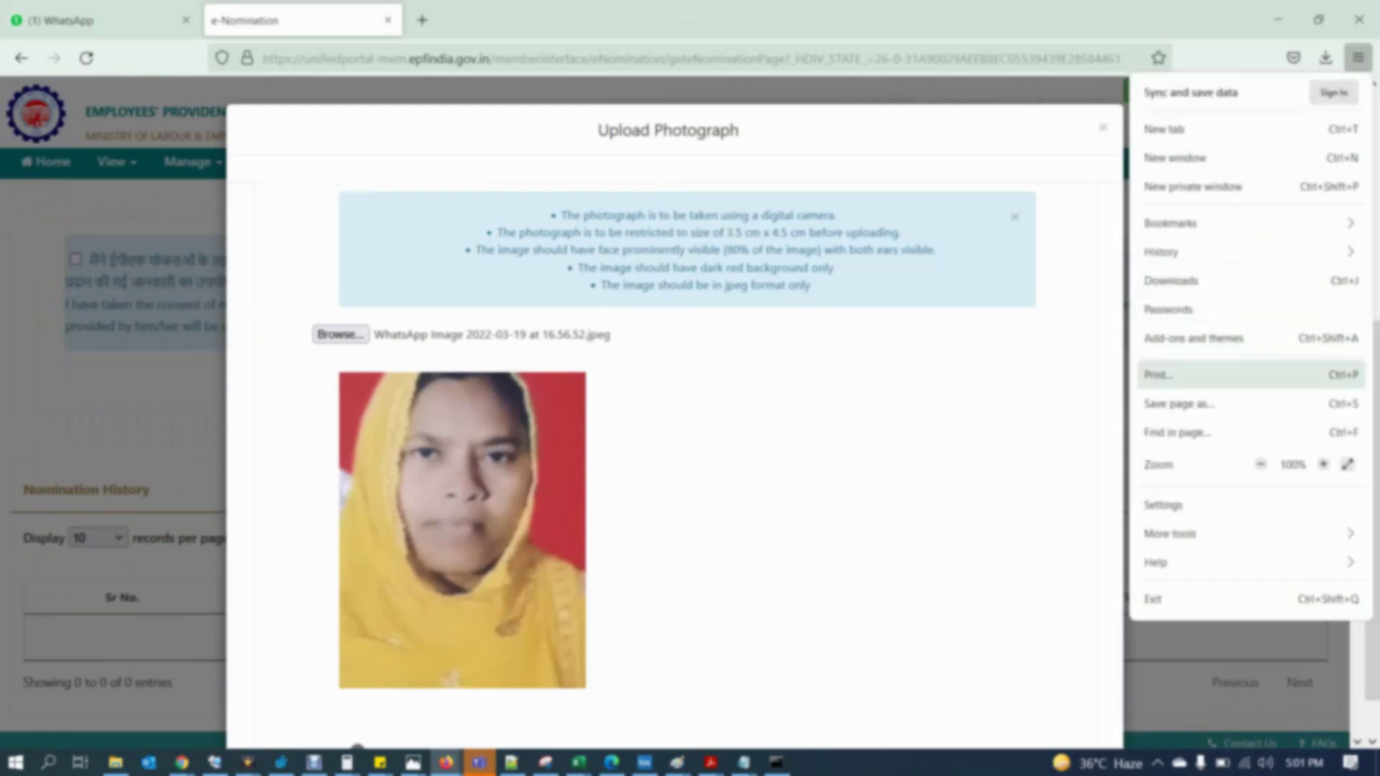
click(1261, 464)
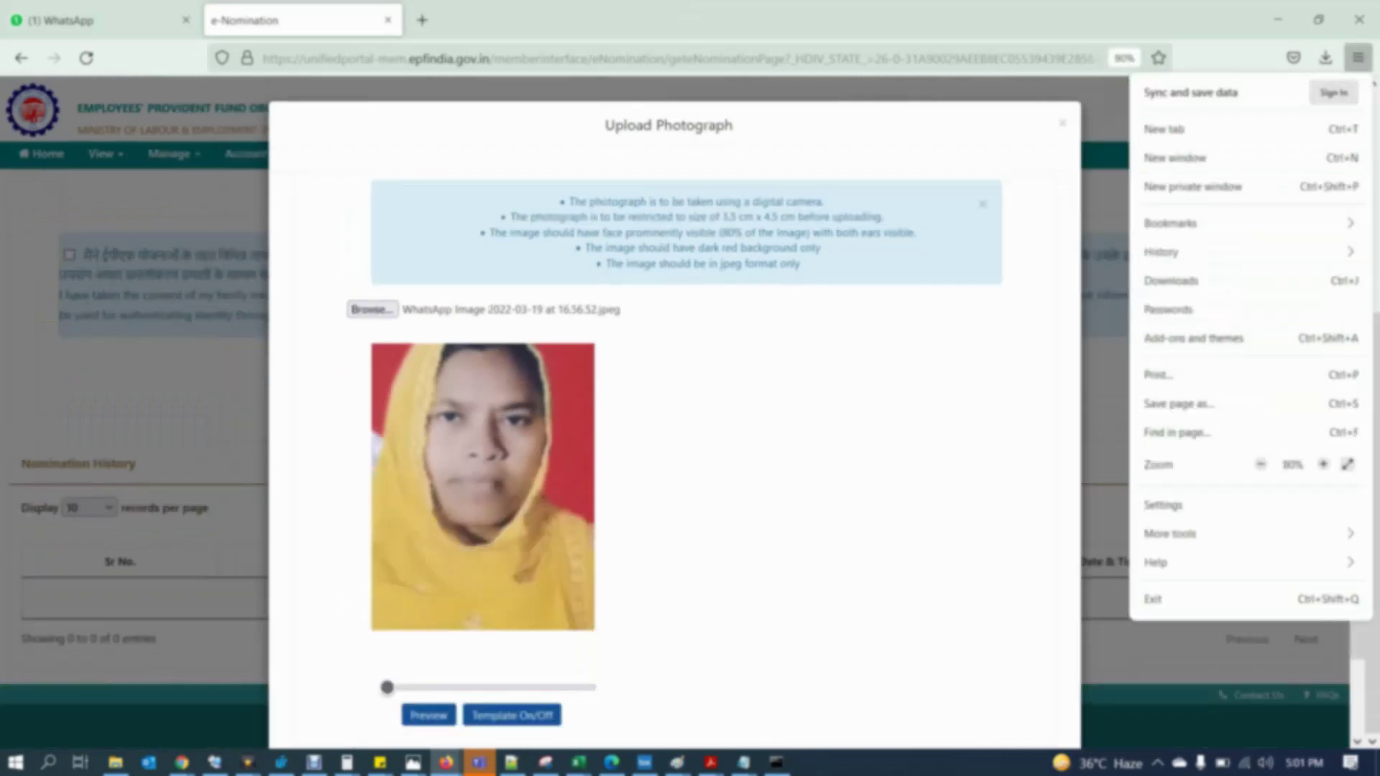
click(1260, 464)
Preview and upload the photograph, confirming the upload and the success message
click(459, 643)
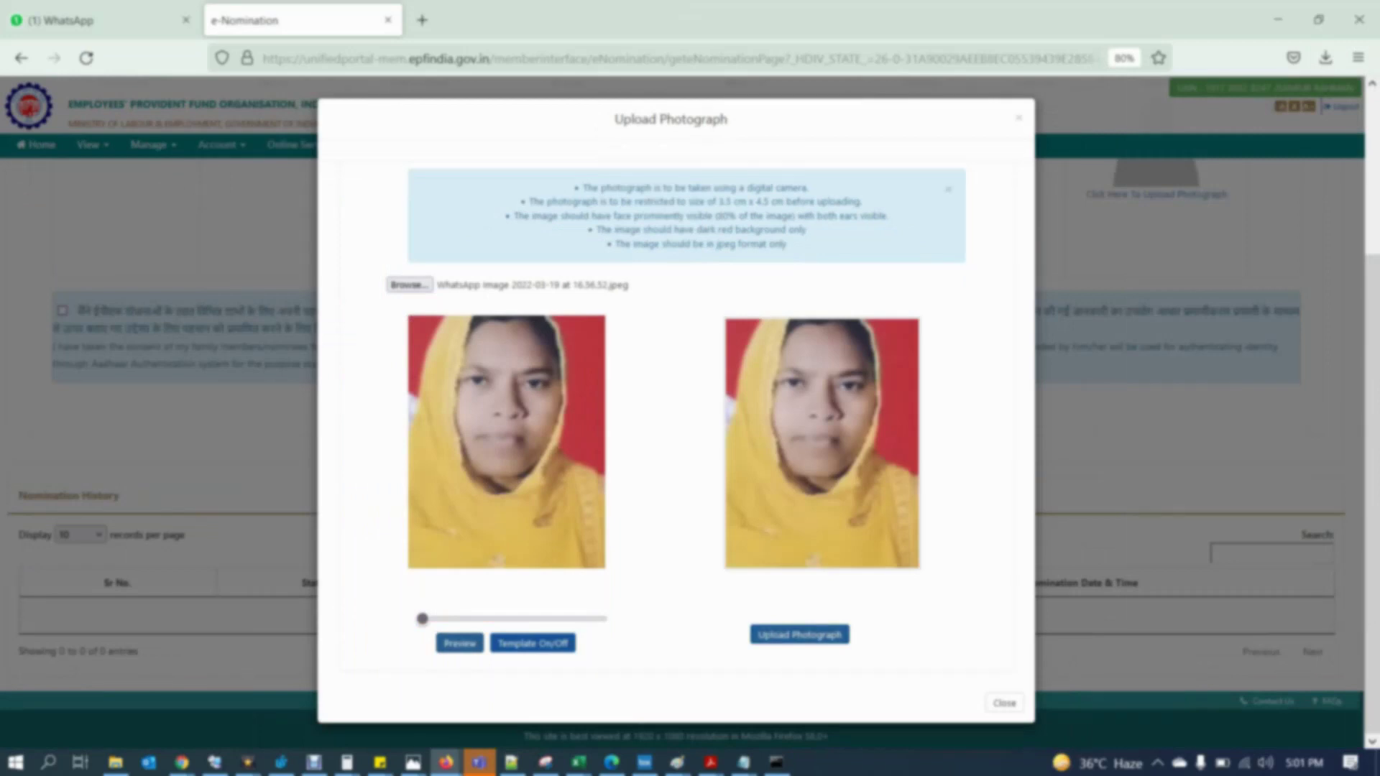
click(799, 634)
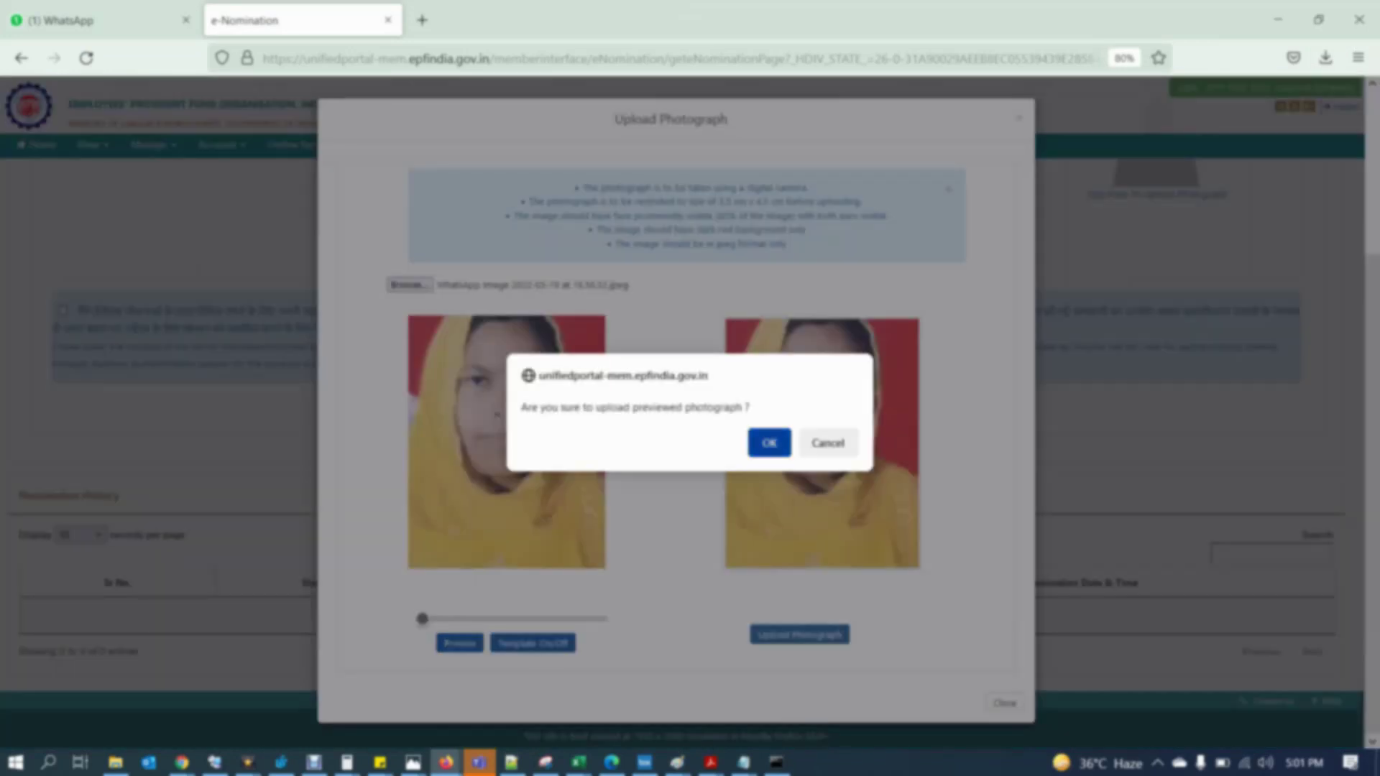
click(769, 442)
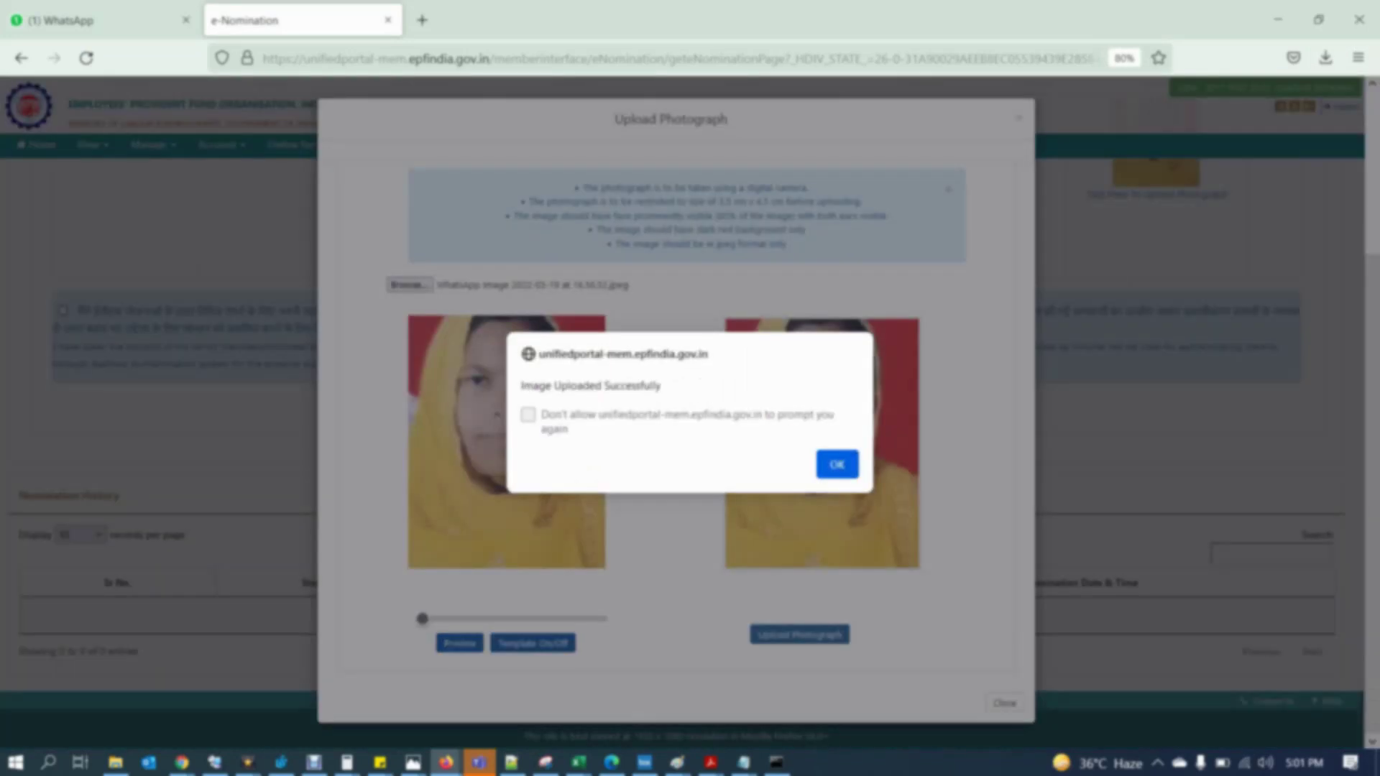
click(837, 464)
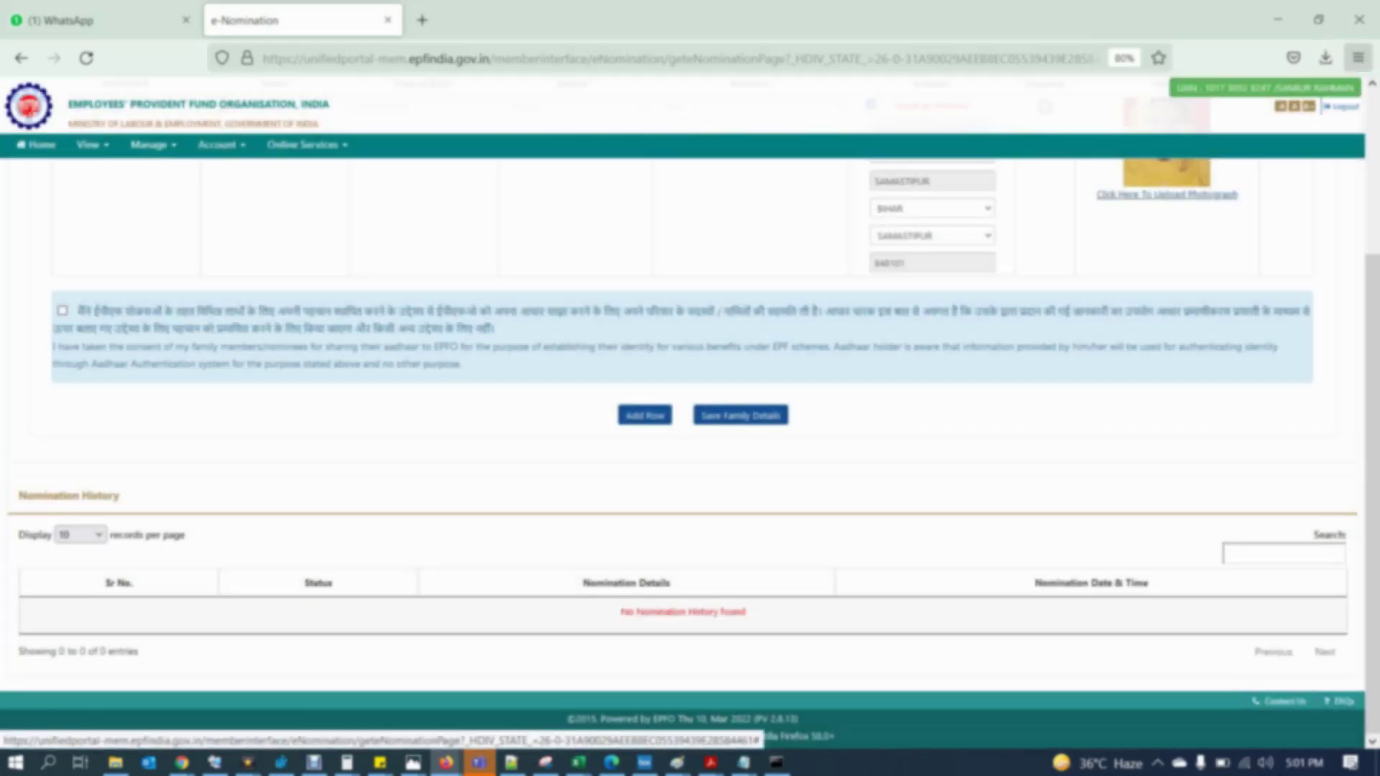
Restore the browser zoom to 100%
click(1357, 57)
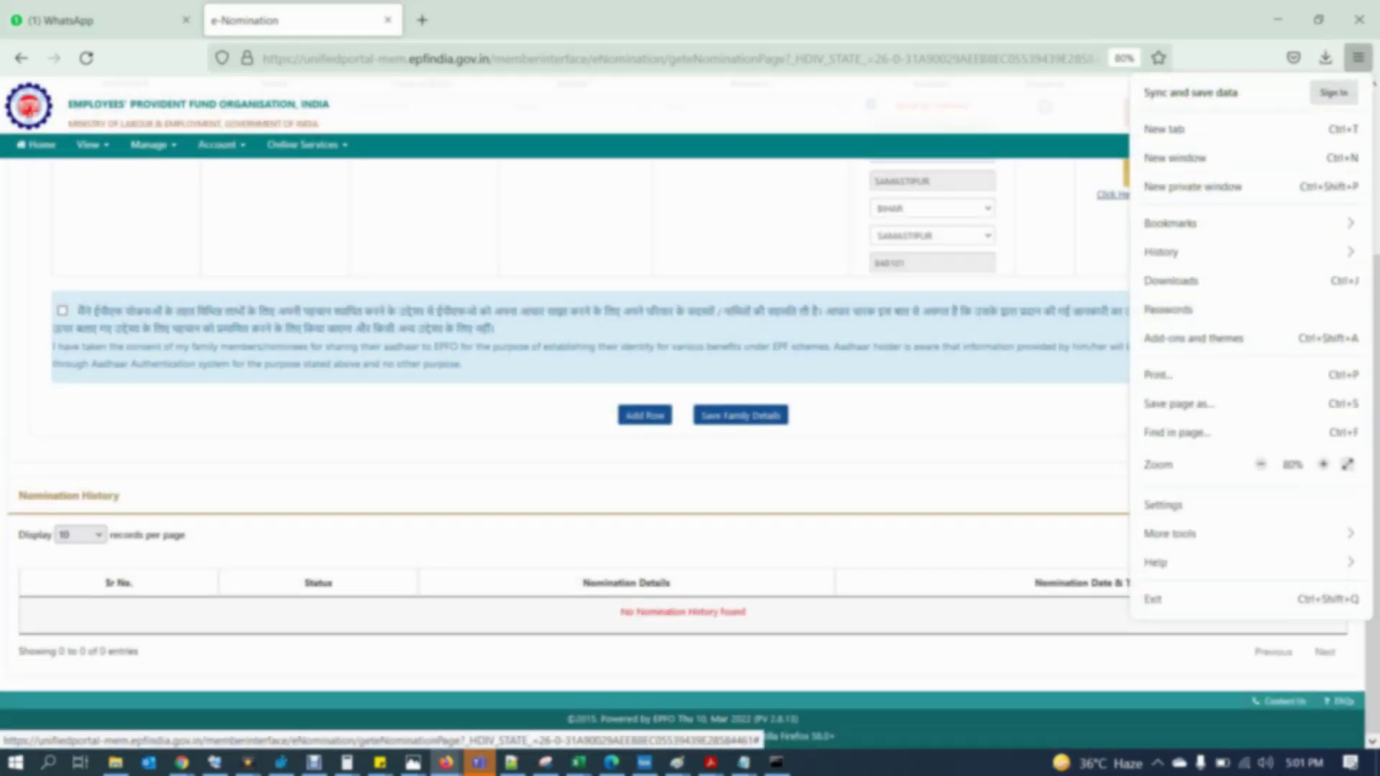
click(1323, 465)
click(1323, 464)
key(Escape)
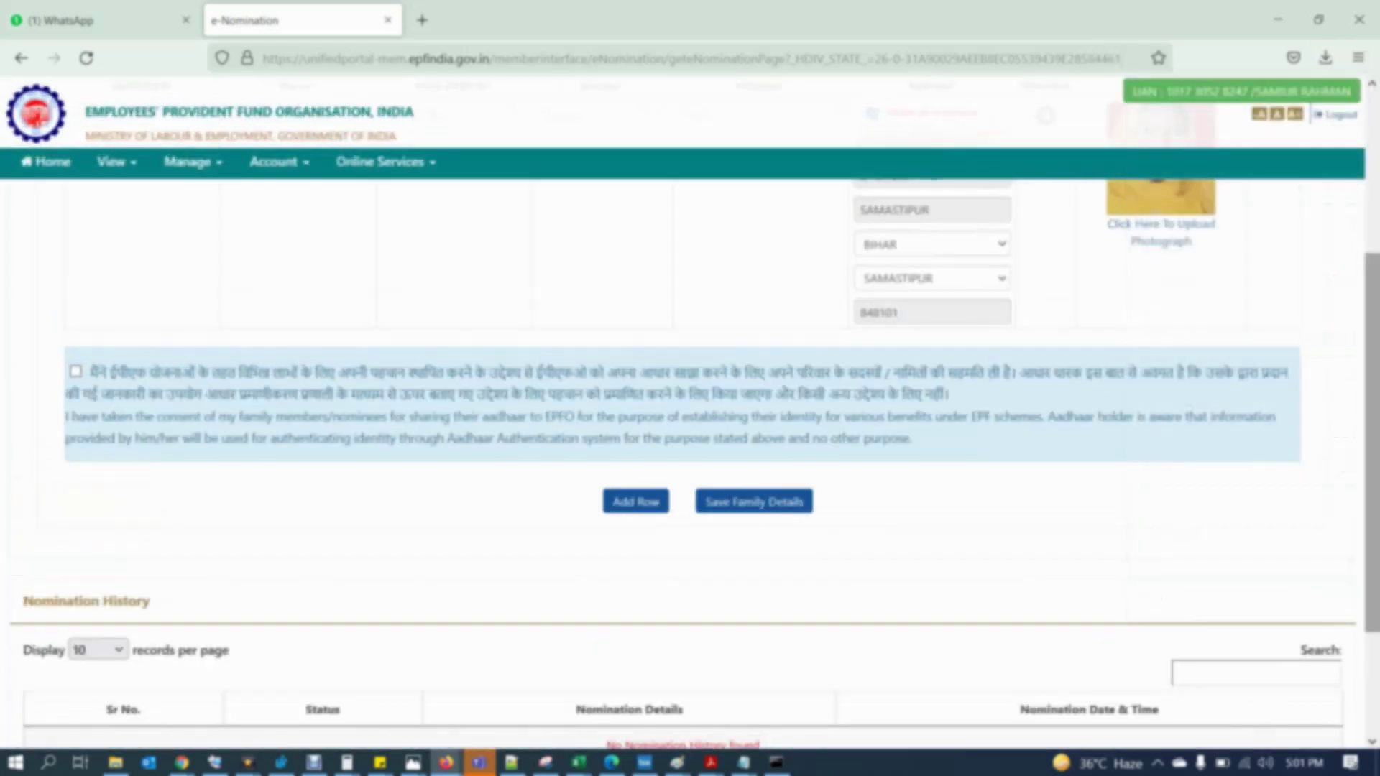
right_click(1233, 247)
scroll(1233, 248, up, 3)
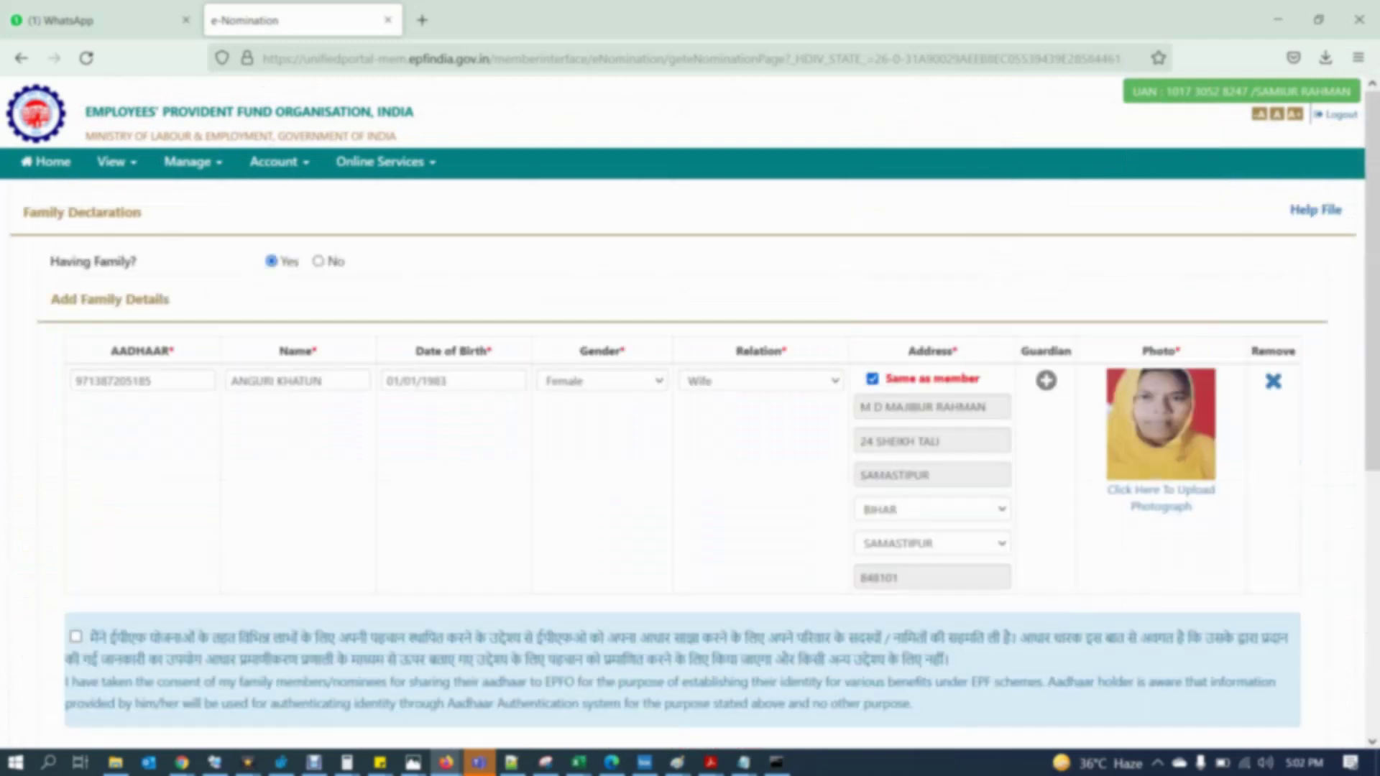
Accept the Aadhaar sharing consent and save the family details
click(75, 637)
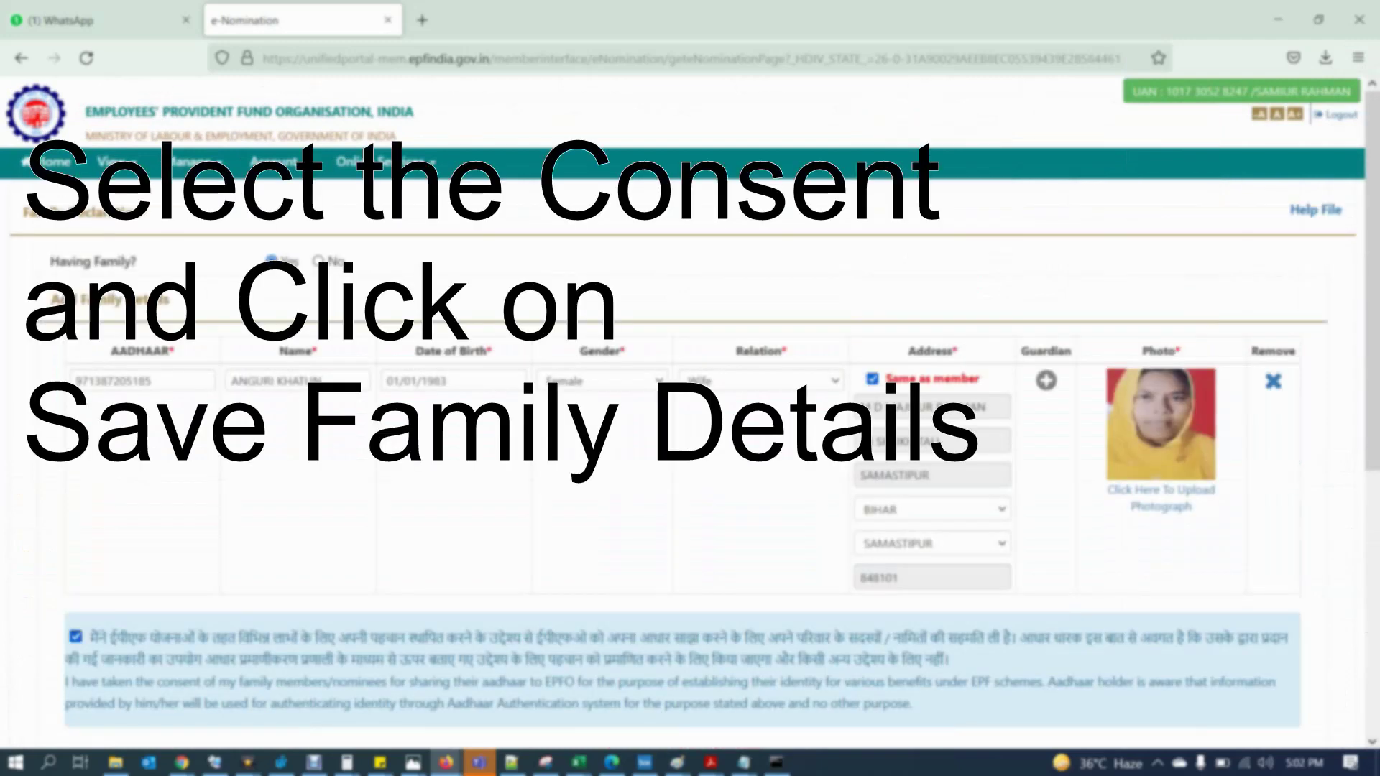
scroll(690, 431, down, 4)
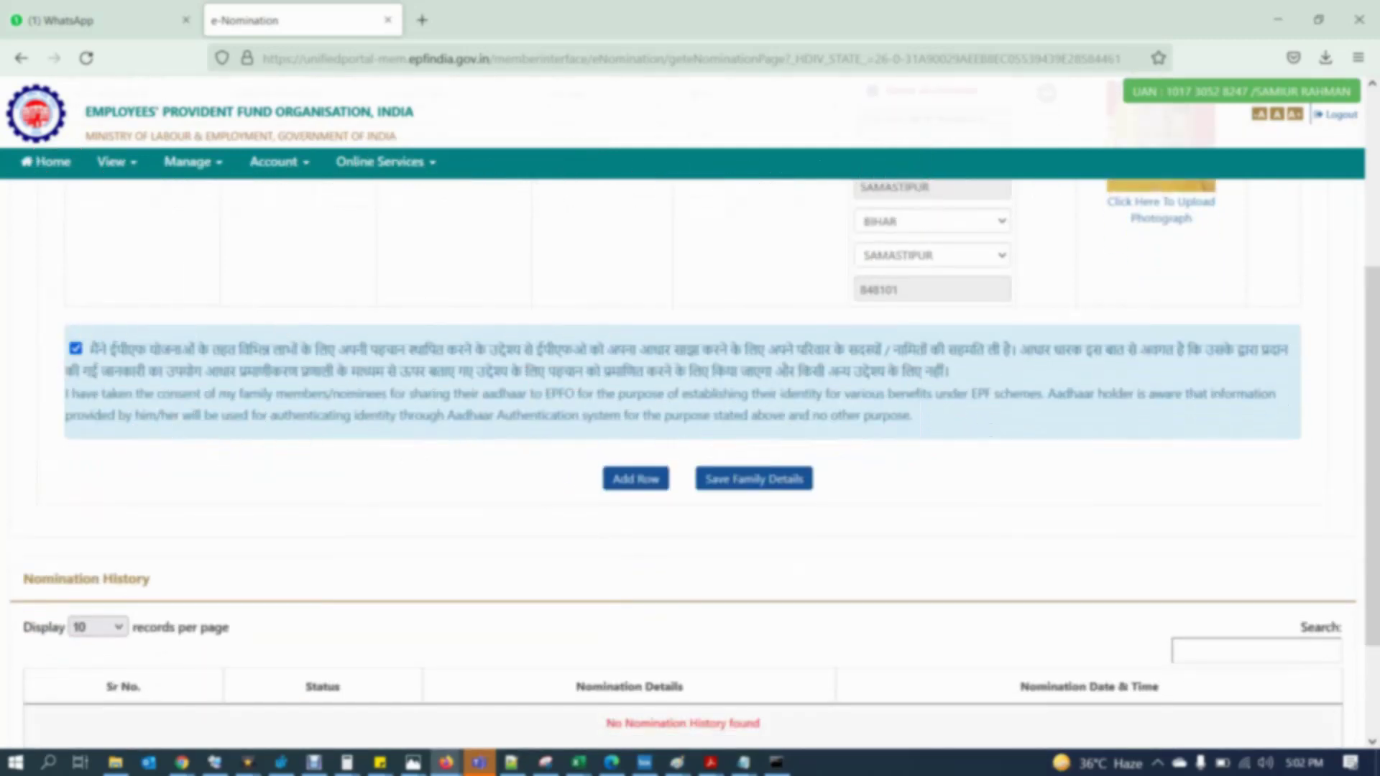
click(754, 478)
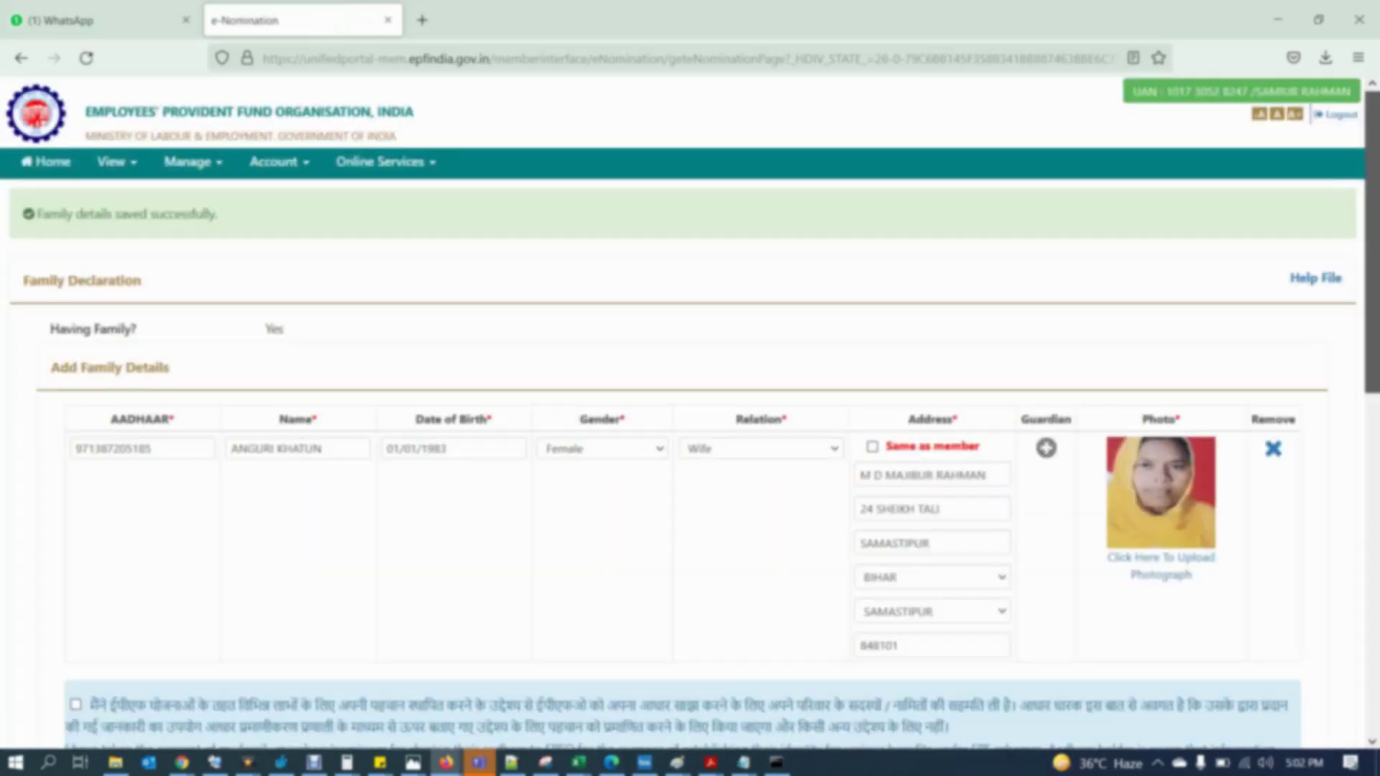
Select the wife under EPF Nomination with a 100% share and save the nomination
scroll(689, 431, down, 7)
scroll(690, 460, down, 1)
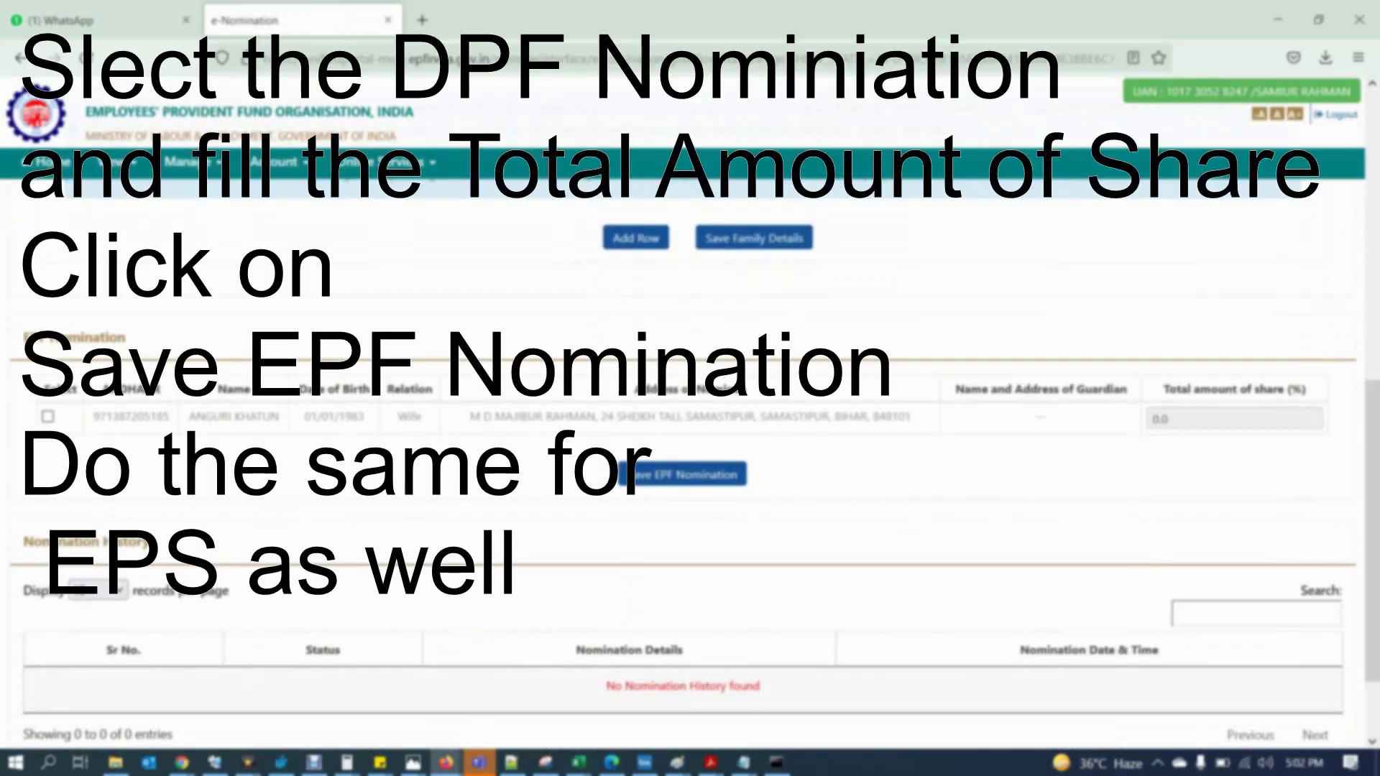
click(47, 416)
click(1232, 419)
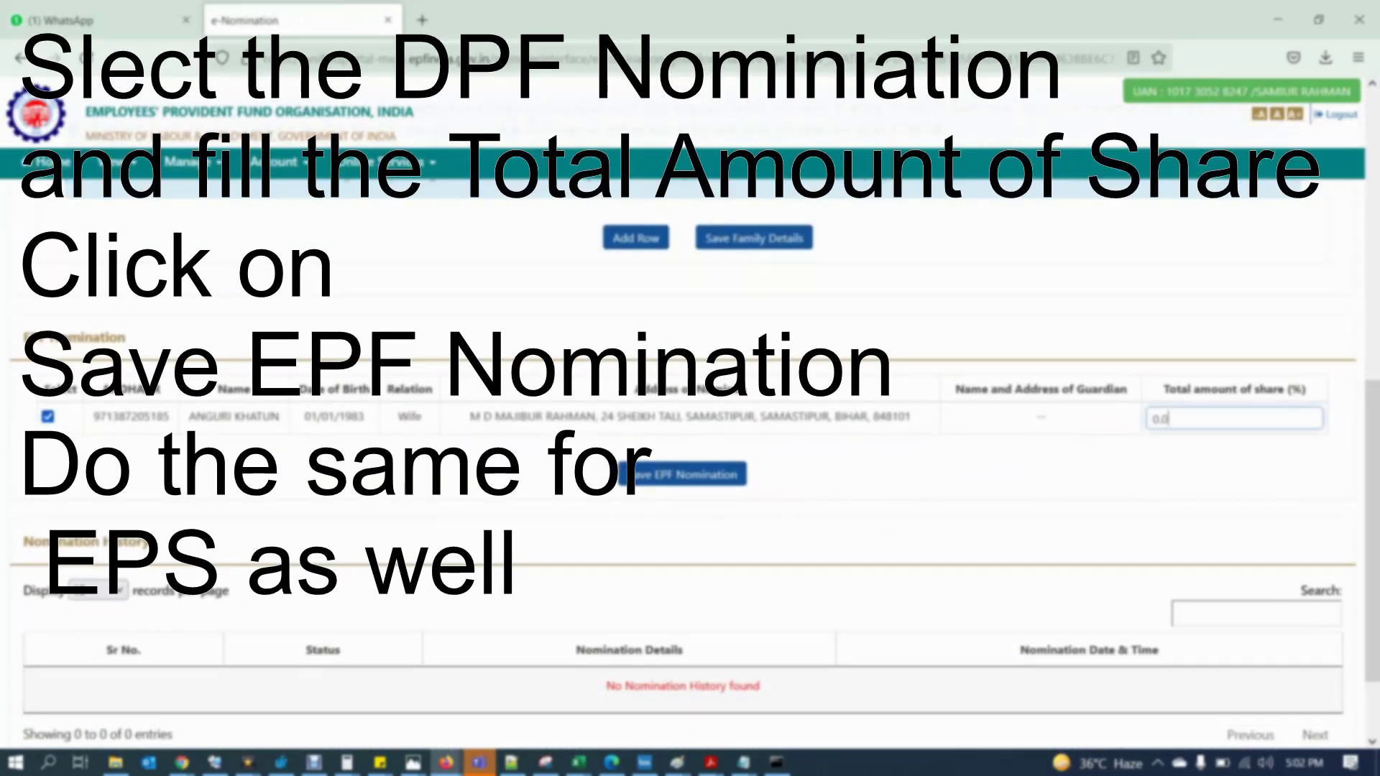
key(BackSpace)
key(BackSpace)
key(BackSpace)
text(100)
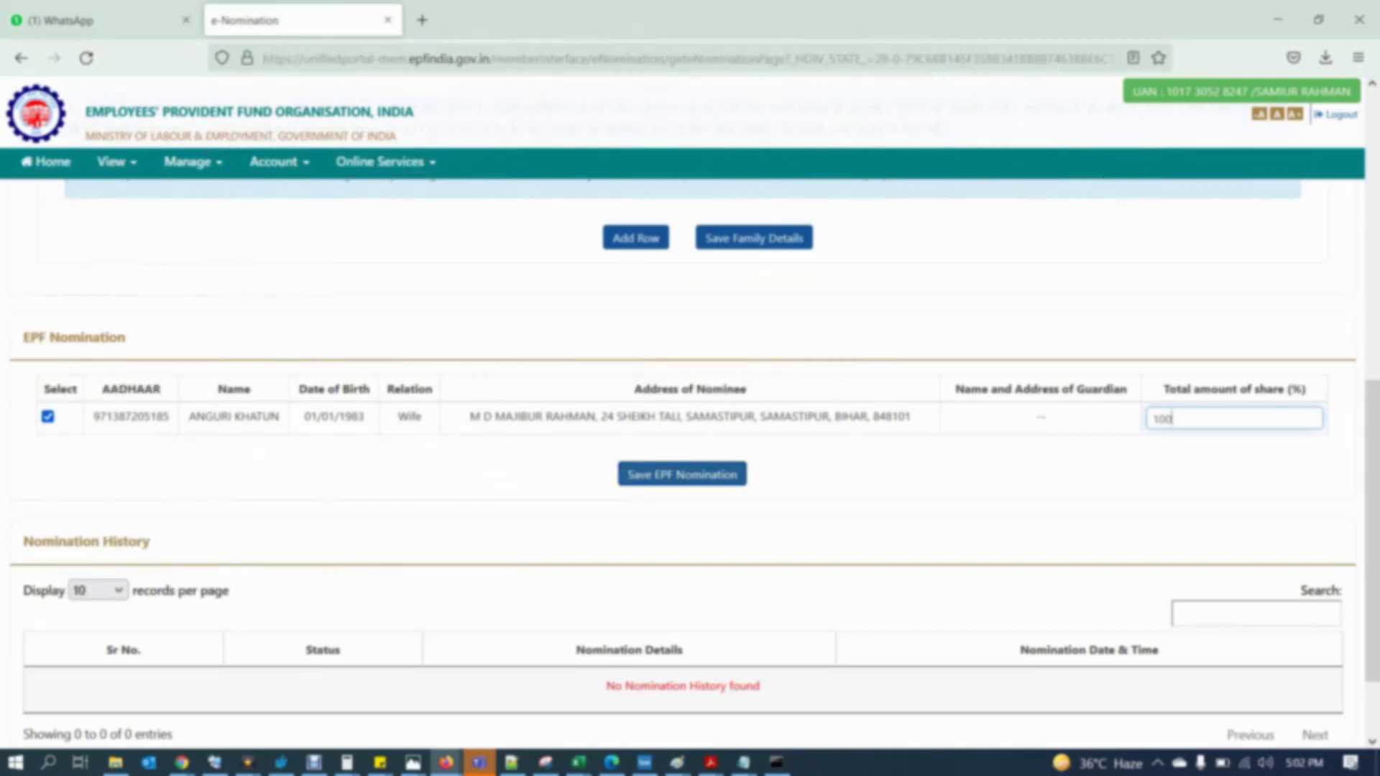
click(682, 473)
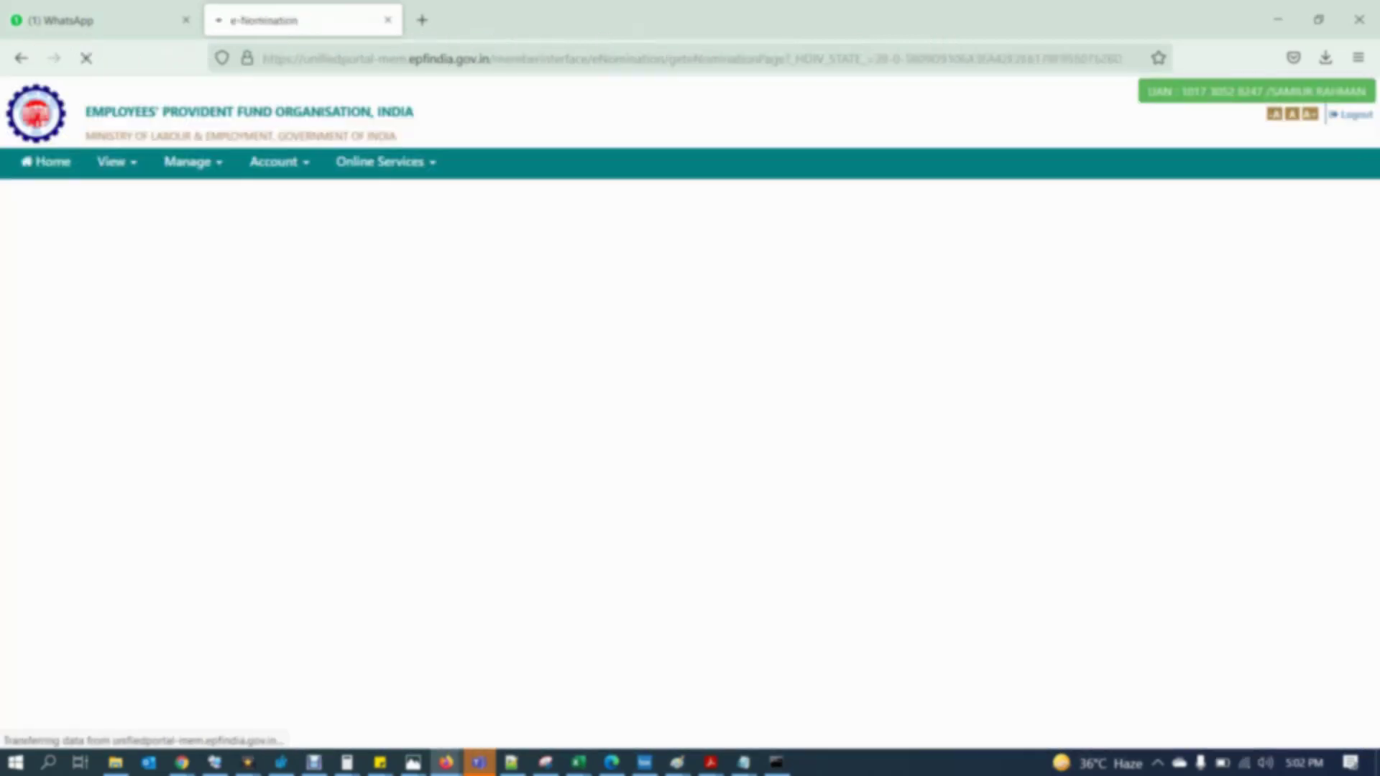
Launch e-Sign for the pending nomination and tick the Aadhaar e-KYC consent on Hastakshar
scroll(682, 431, down, 2)
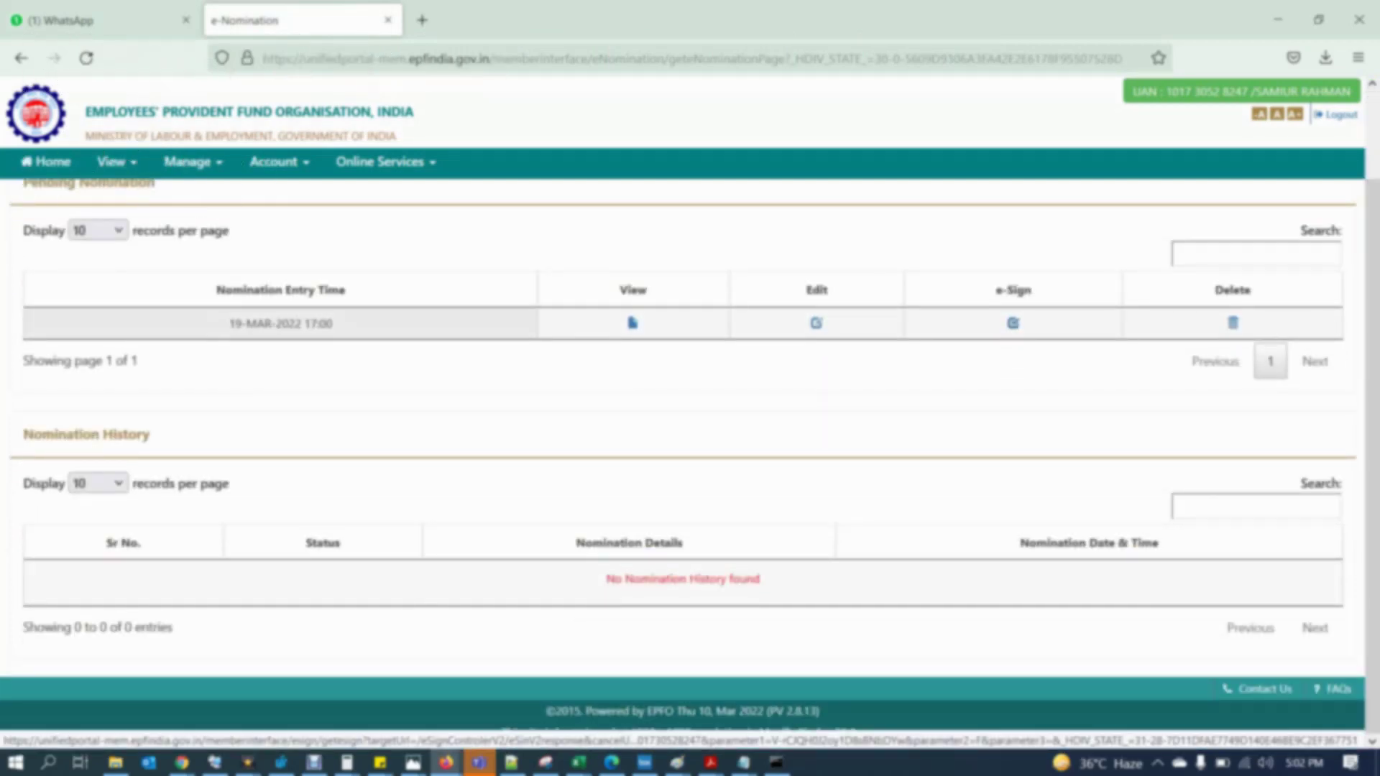
click(1012, 322)
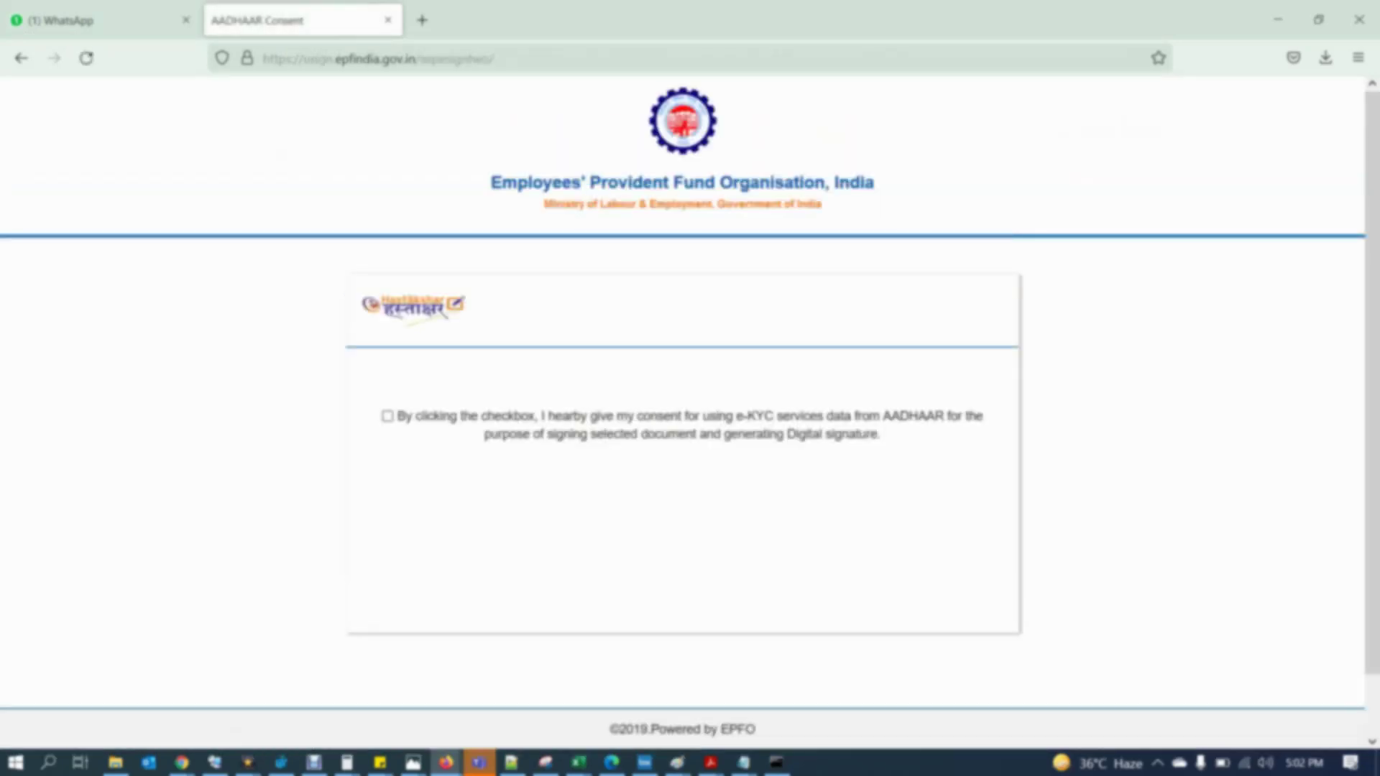
click(388, 416)
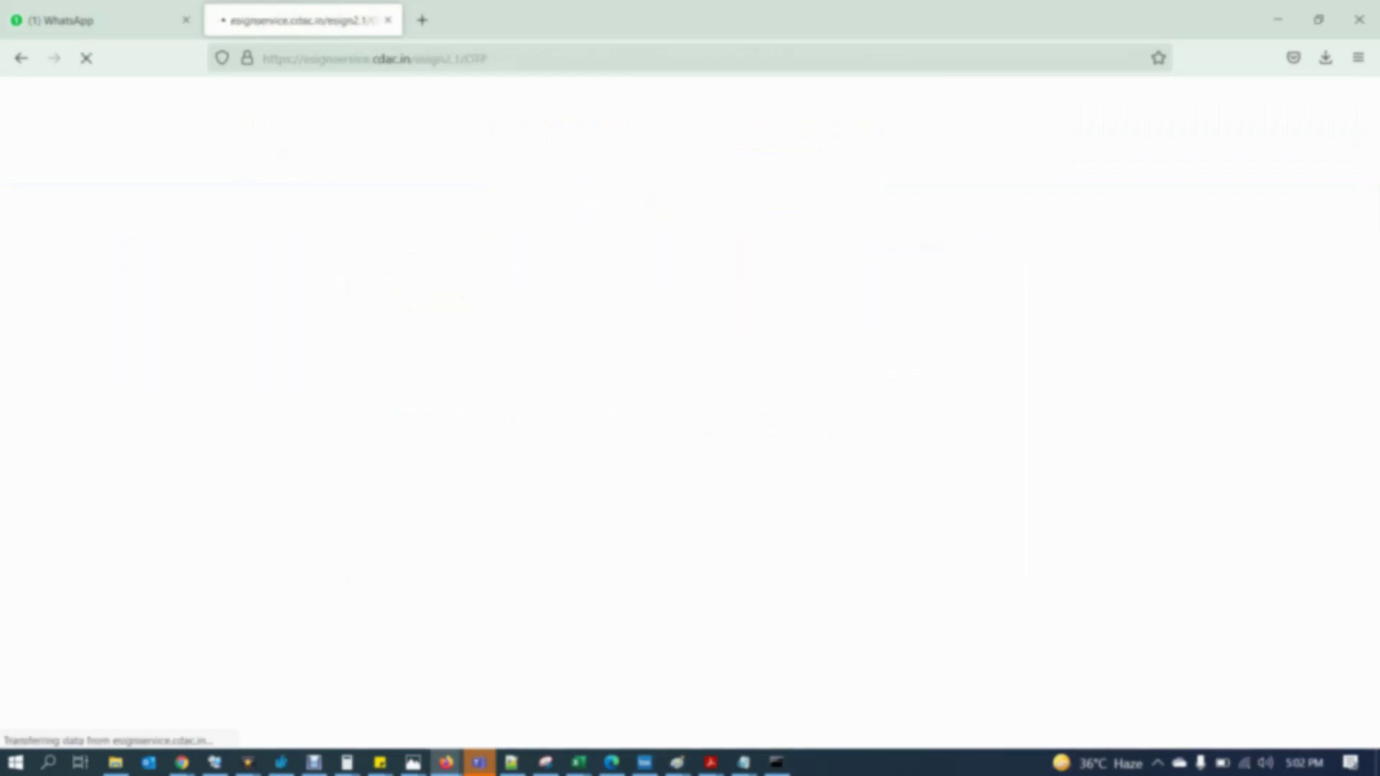
Enter the Aadhaar number and request an OTP to the registered mobile
click(503, 407)
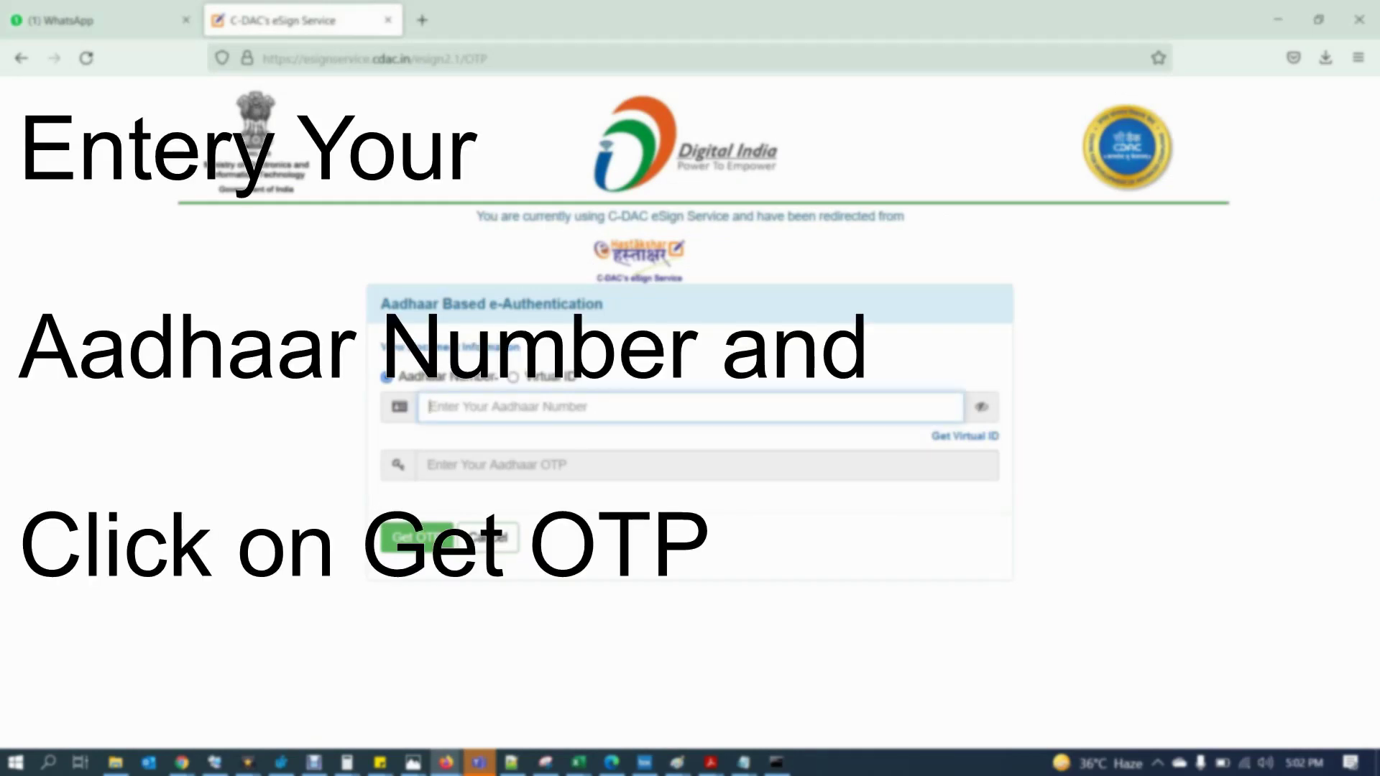
text(••••)
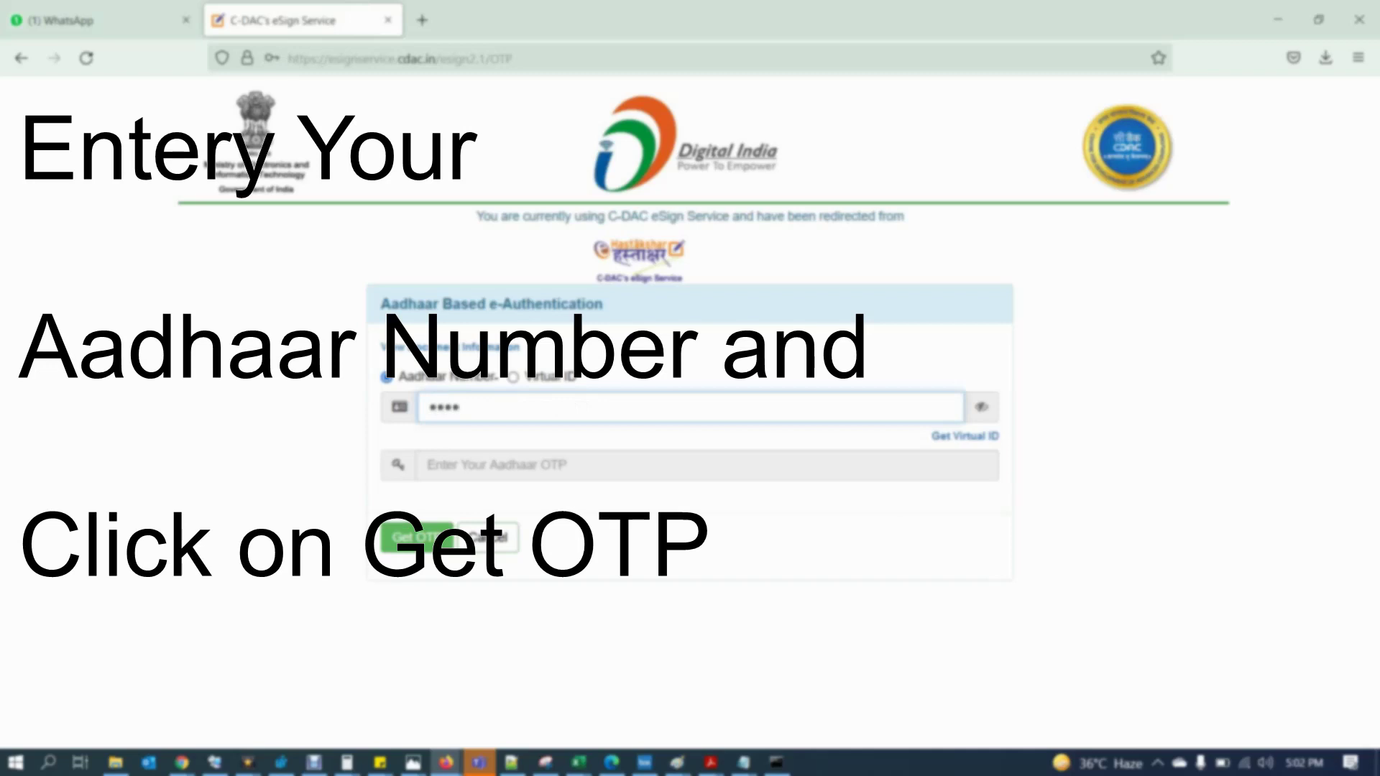
text(••••••••)
click(417, 537)
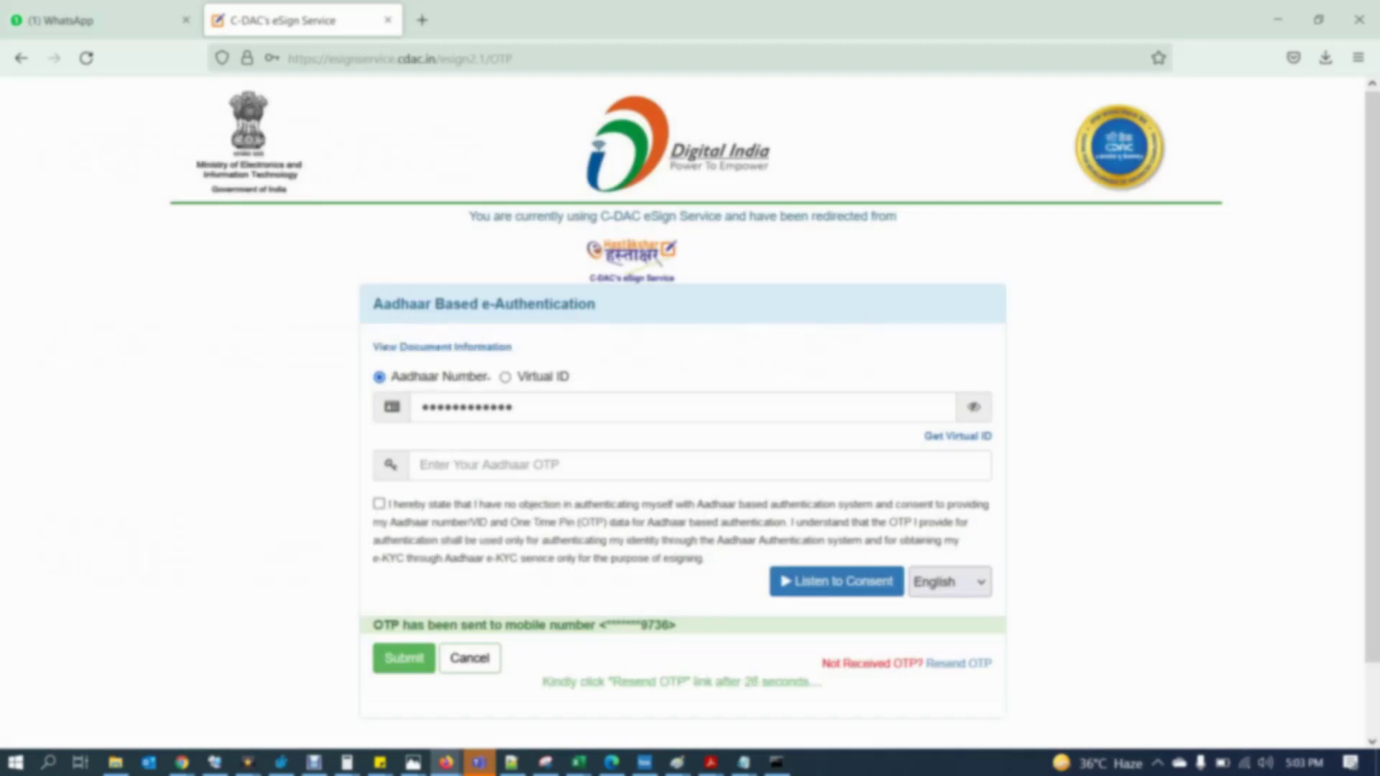
Enter the received OTP, accept the consent, and submit to sign the nomination
click(488, 465)
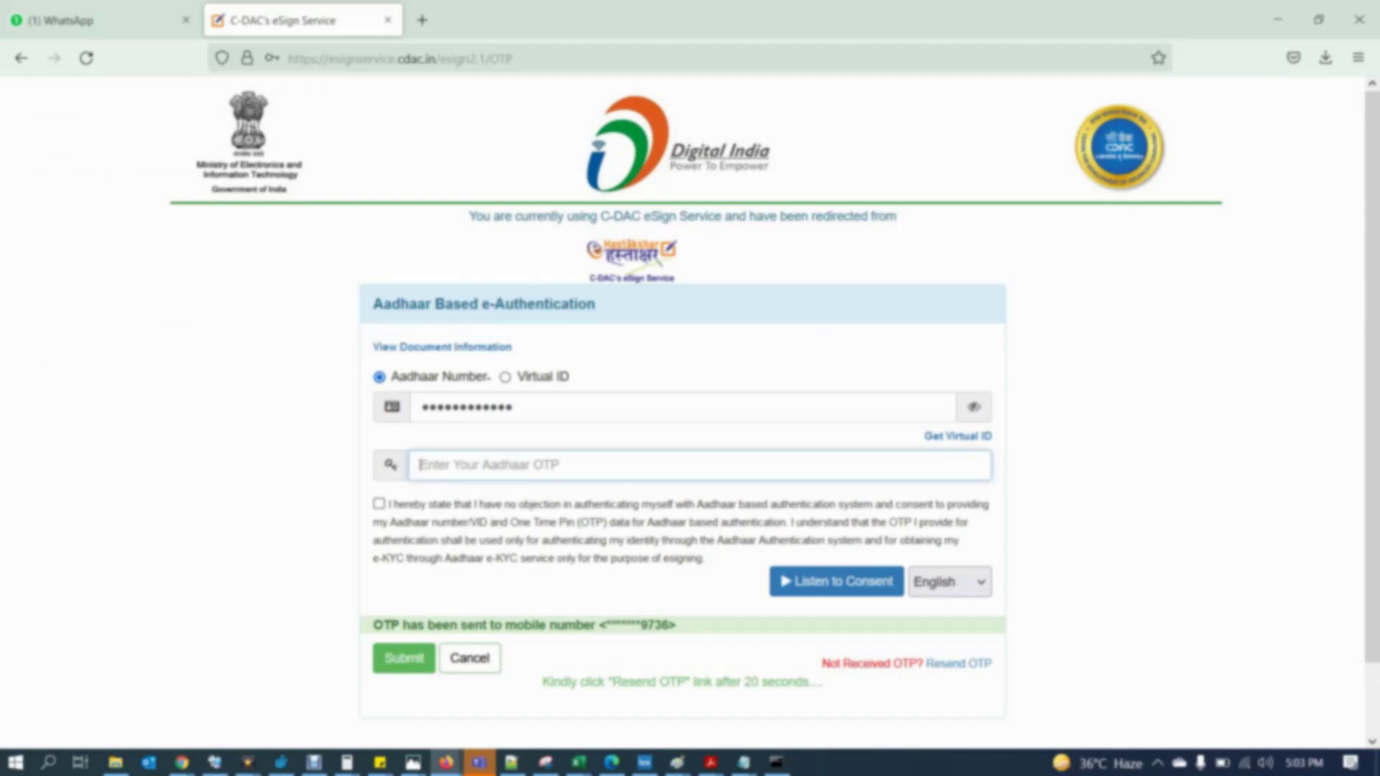
text(••)
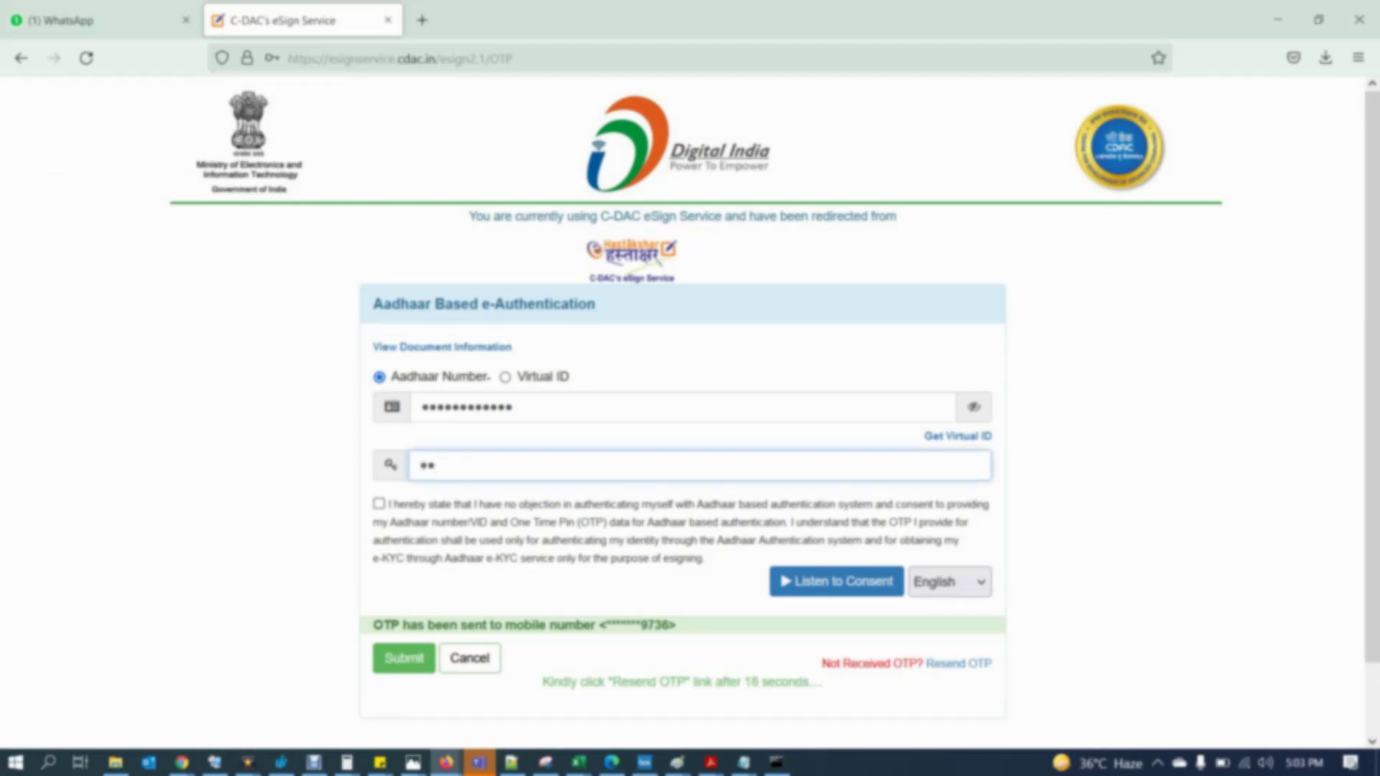
text(••••)
click(379, 503)
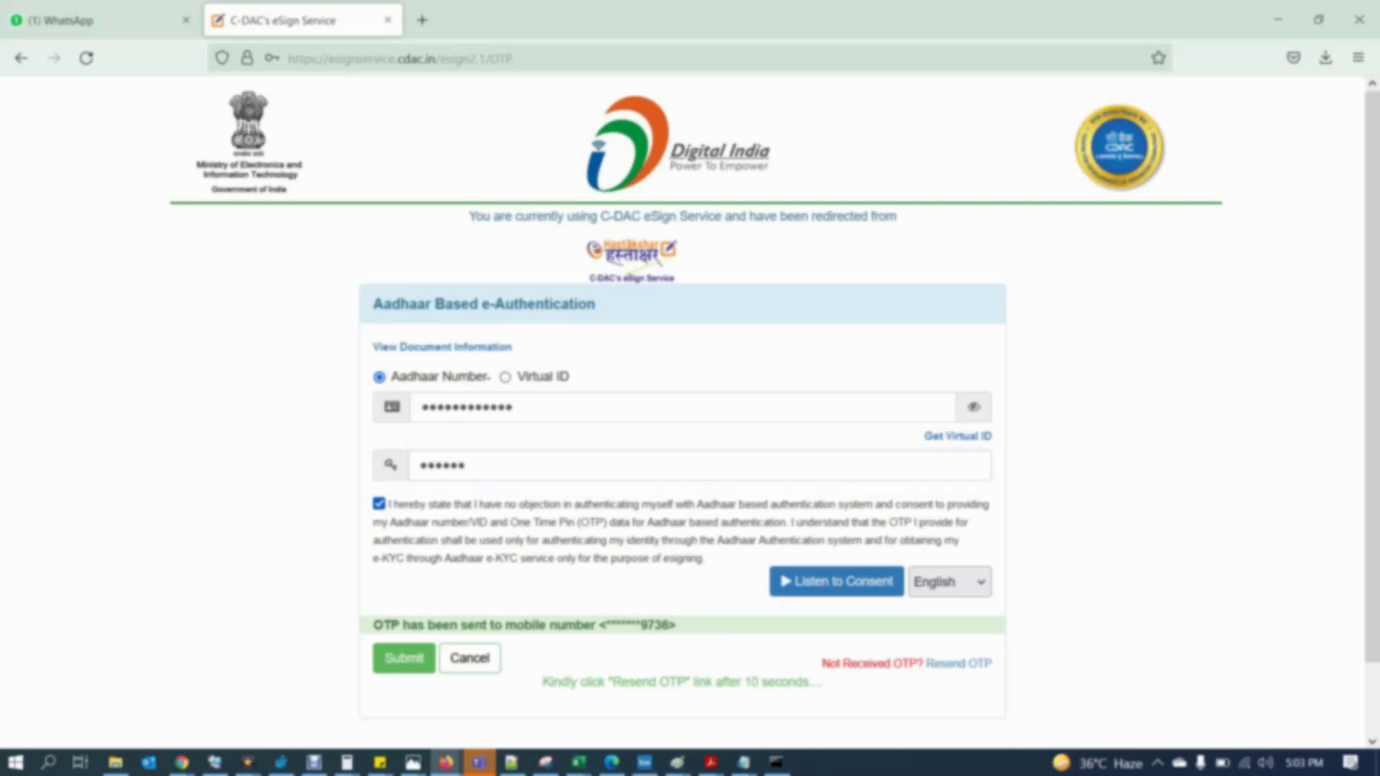
click(403, 657)
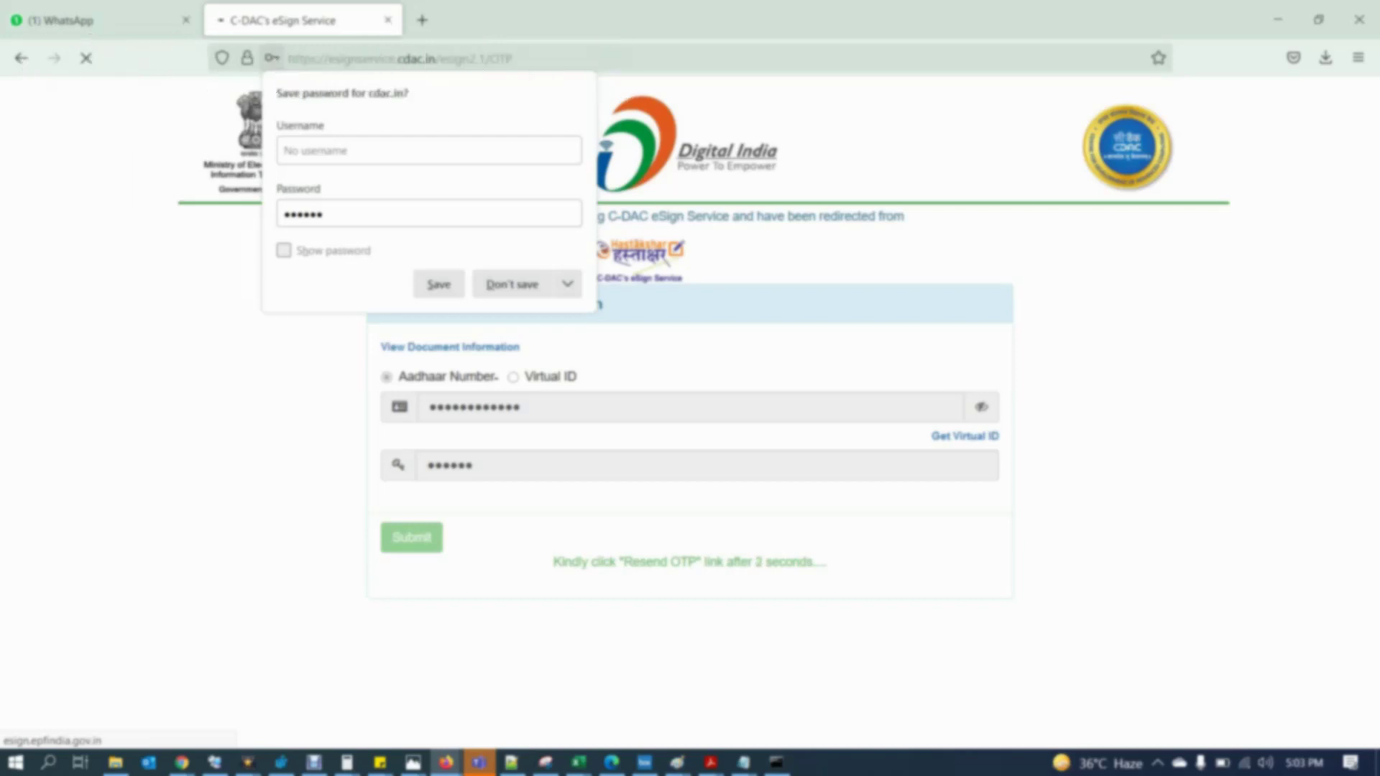
Decline saving the password, go to Manage > E-Nomination, and download the successful nomination's details
click(511, 284)
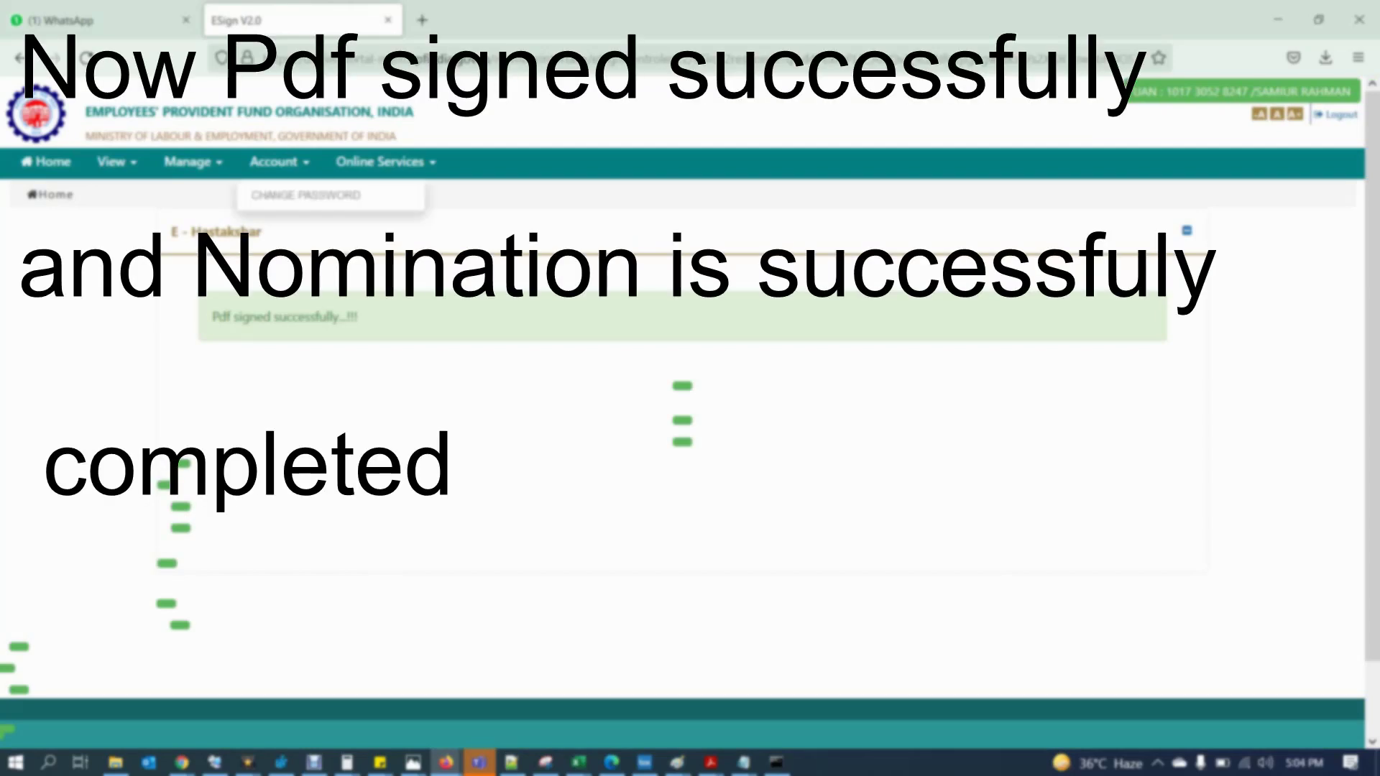
mouse_move(193, 161)
click(205, 296)
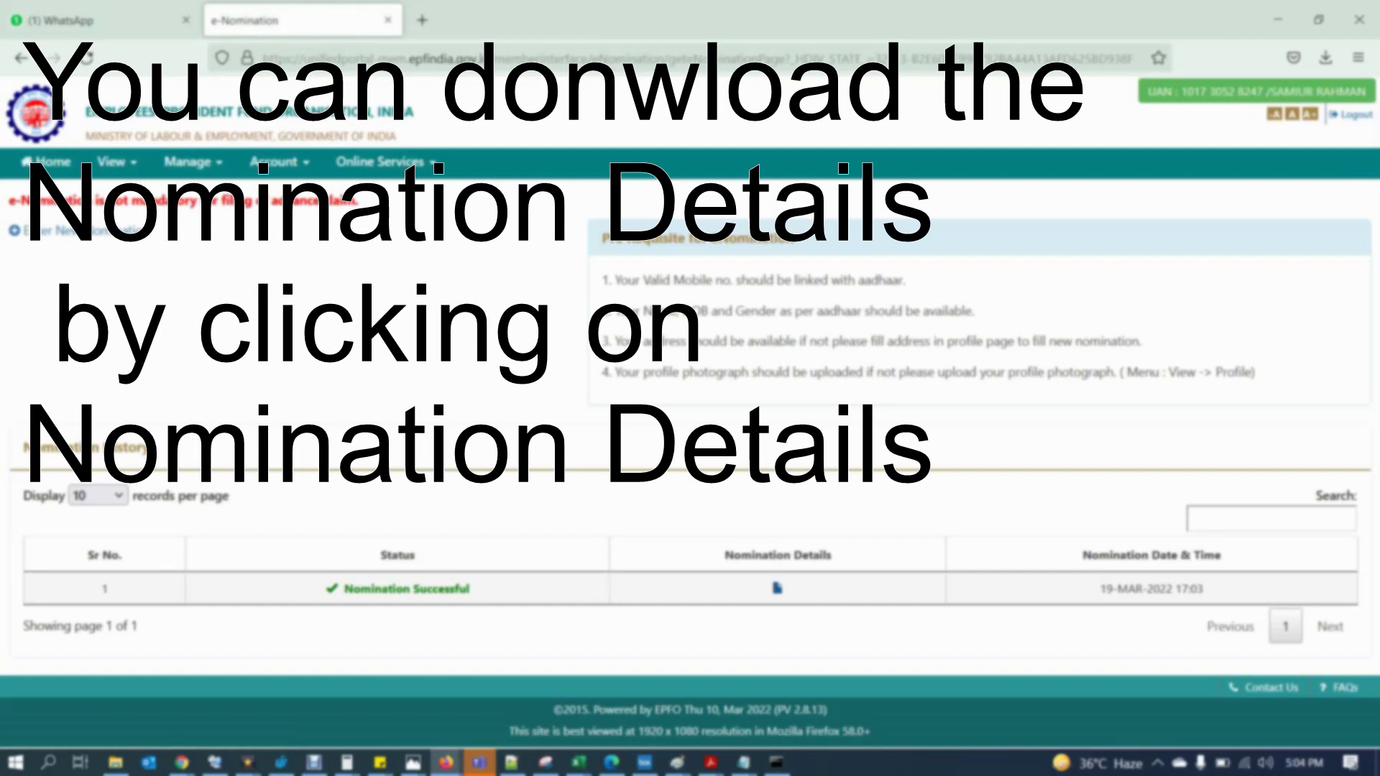
click(777, 587)
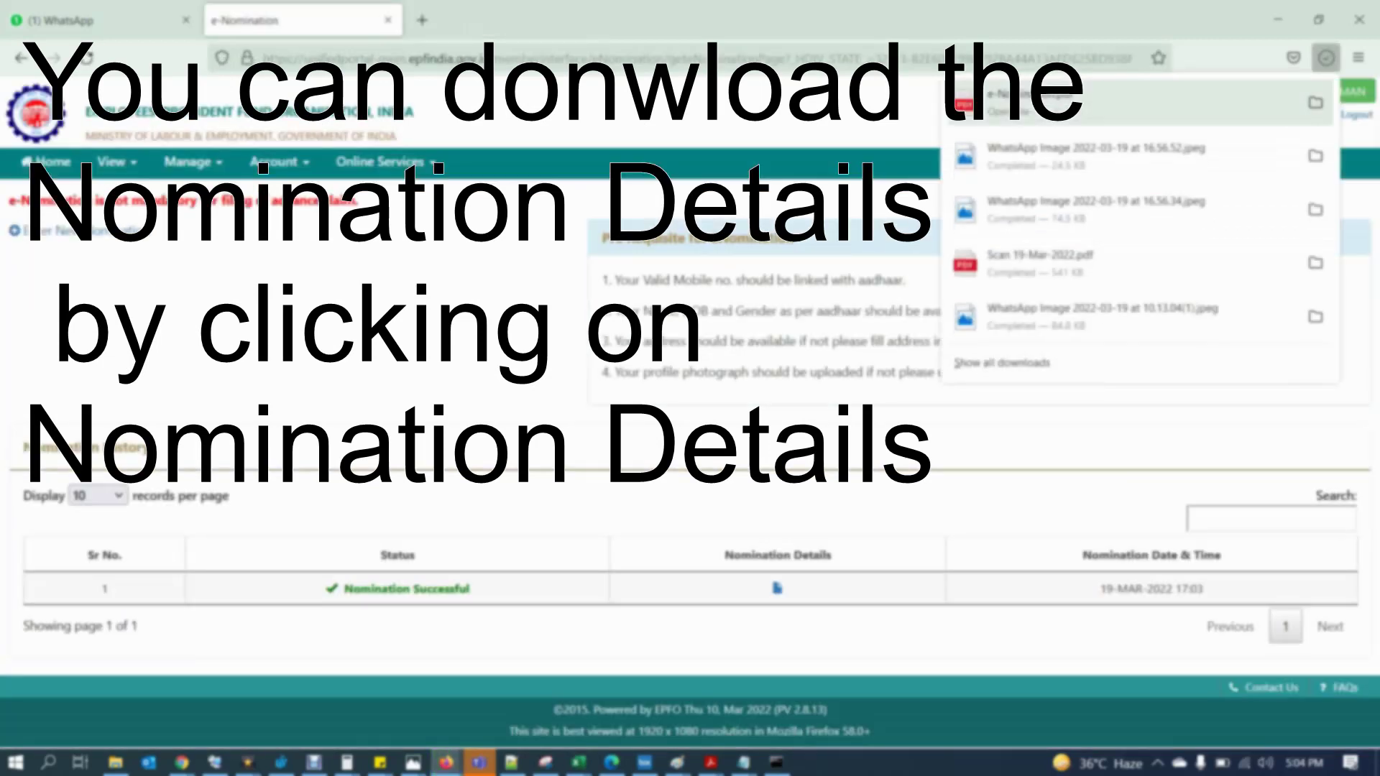
Open e-Nomination.pdf and scroll through both pages of the Form 2 nomination
key(Escape)
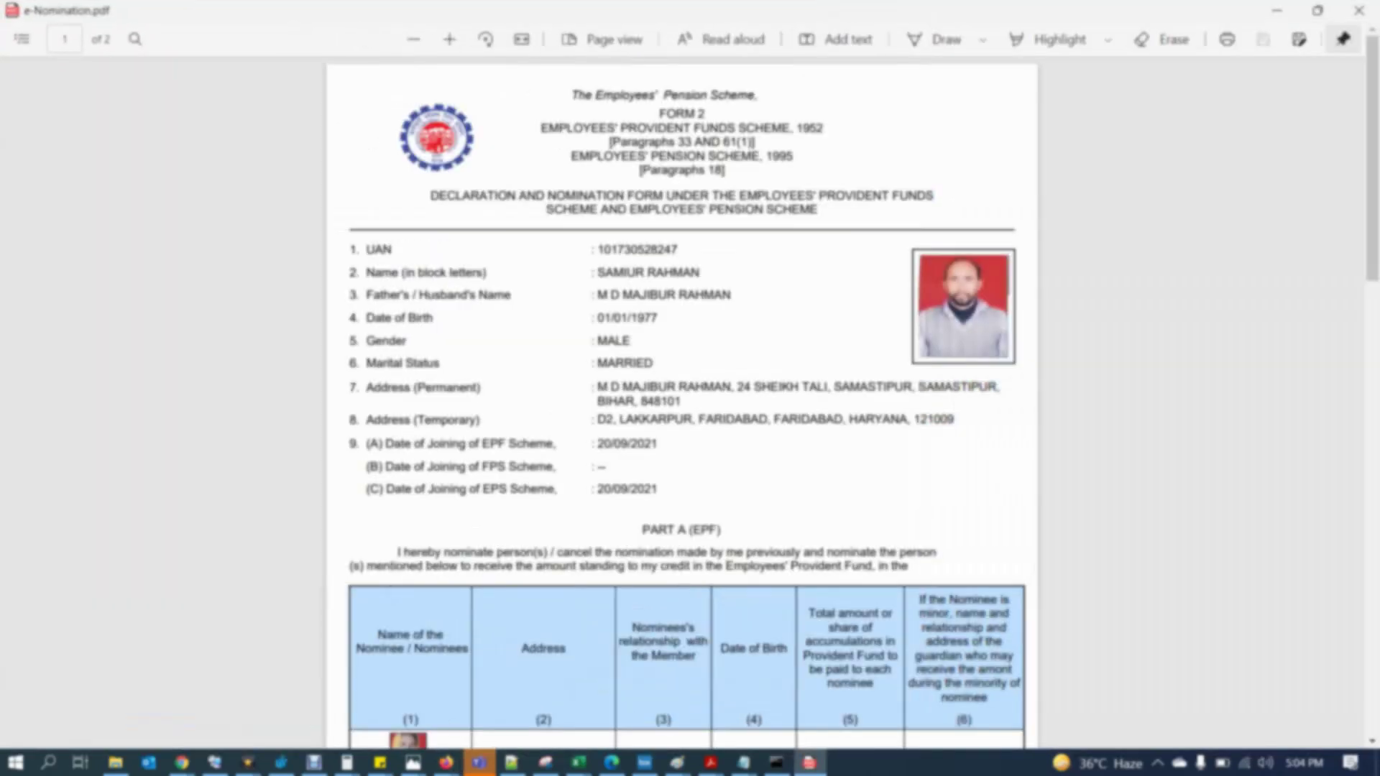
scroll(683, 402, down, 5)
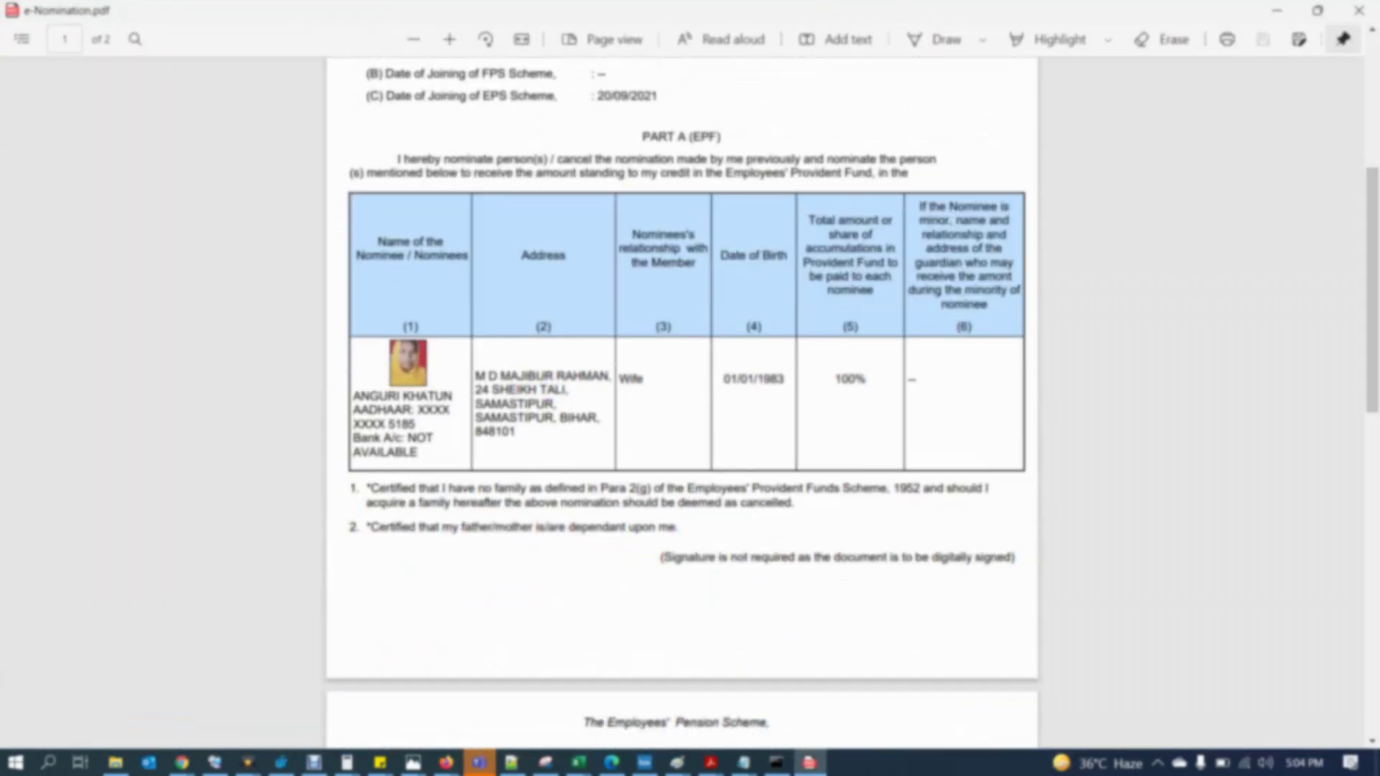
scroll(683, 402, down, 10)
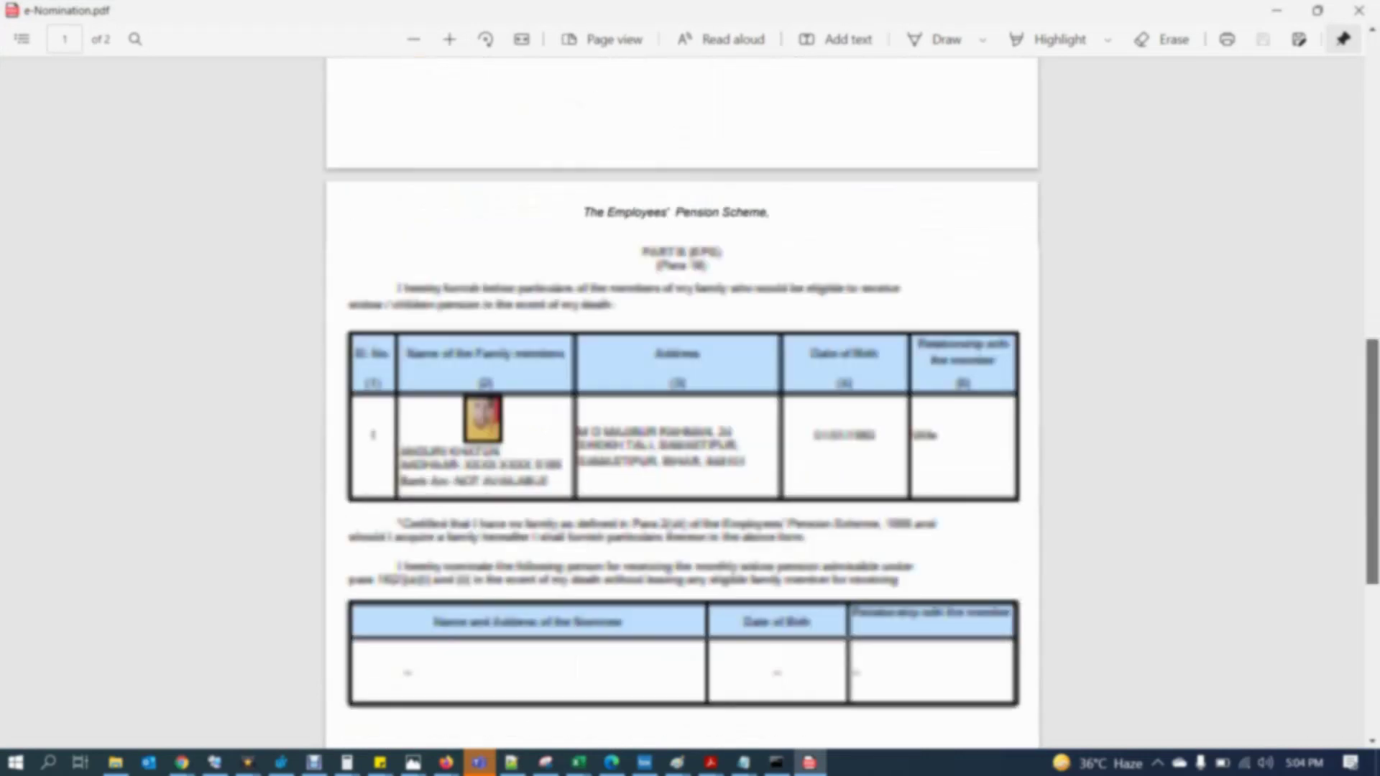
scroll(682, 402, down, 3)
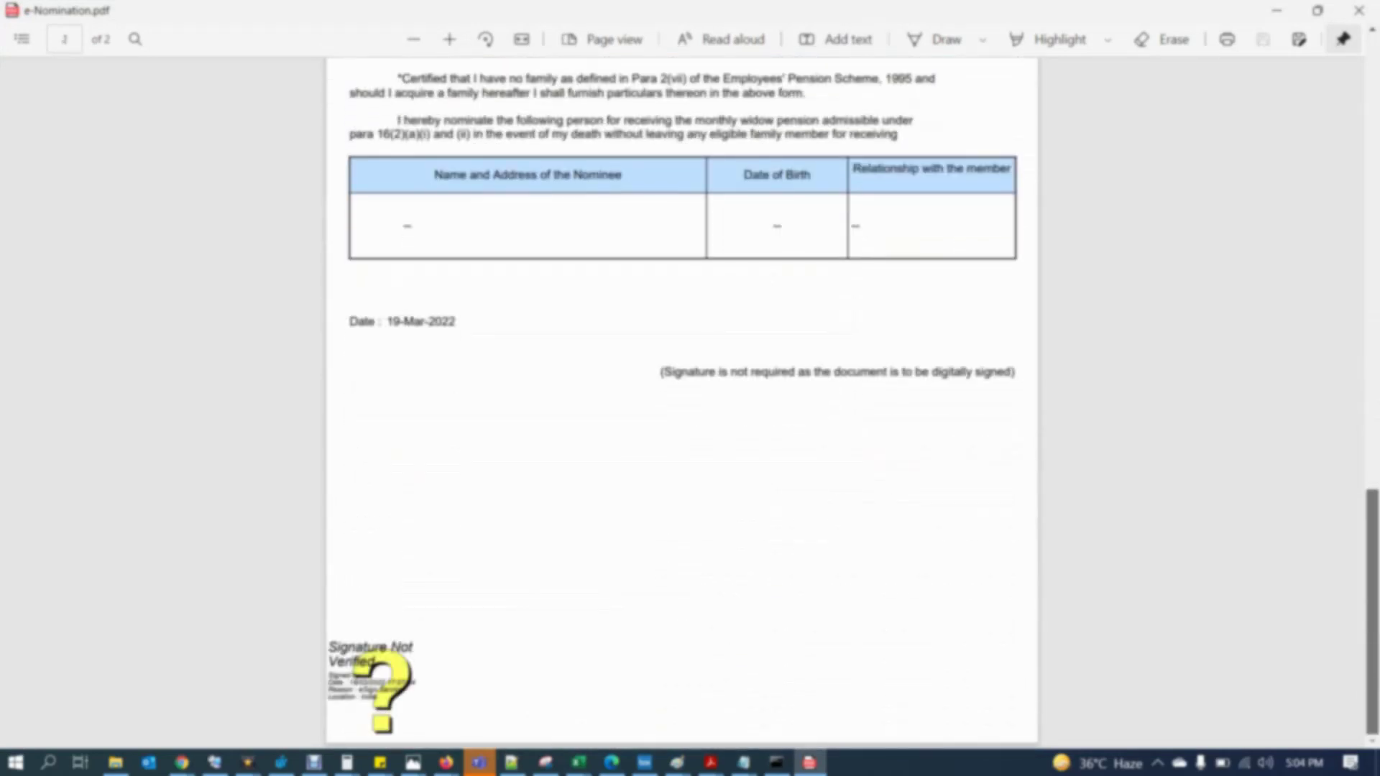
scroll(683, 402, up, 6)
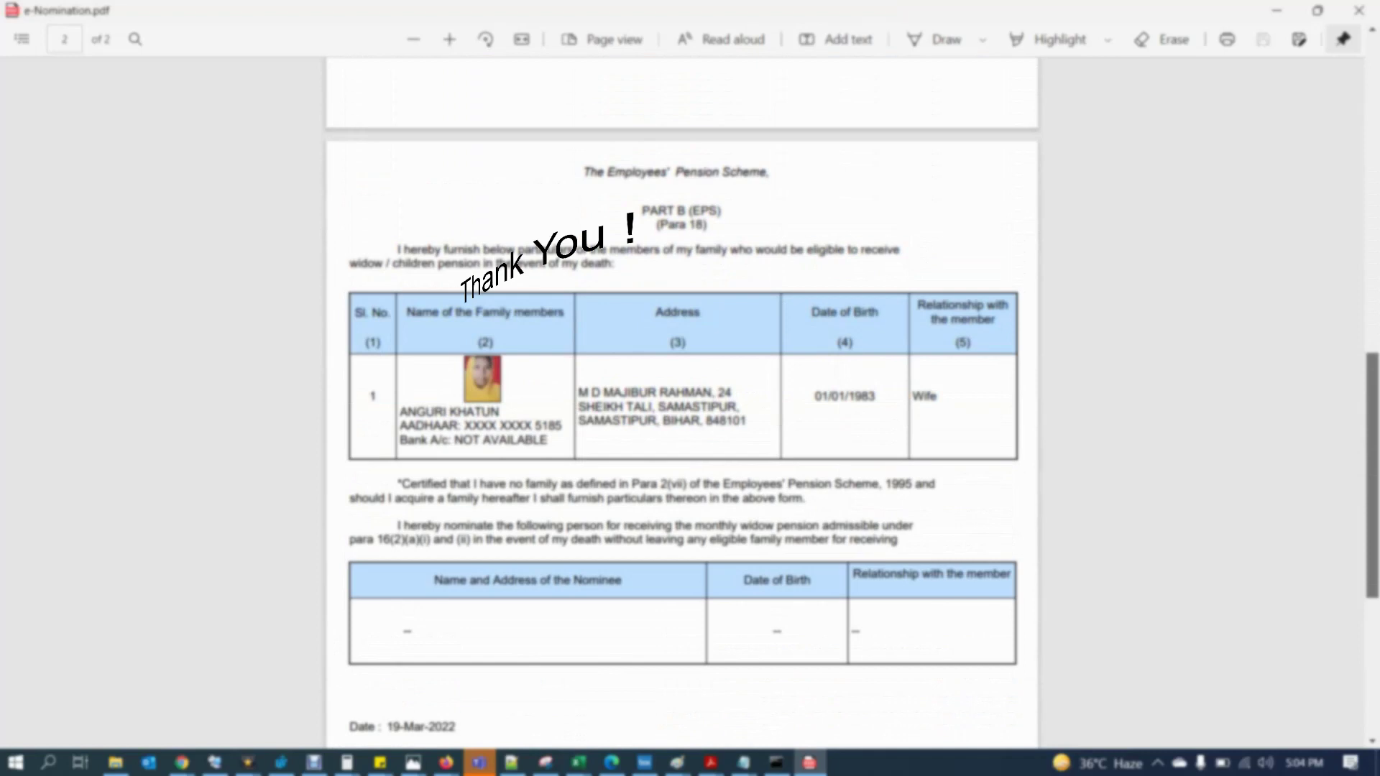
scroll(682, 402, up, 14)
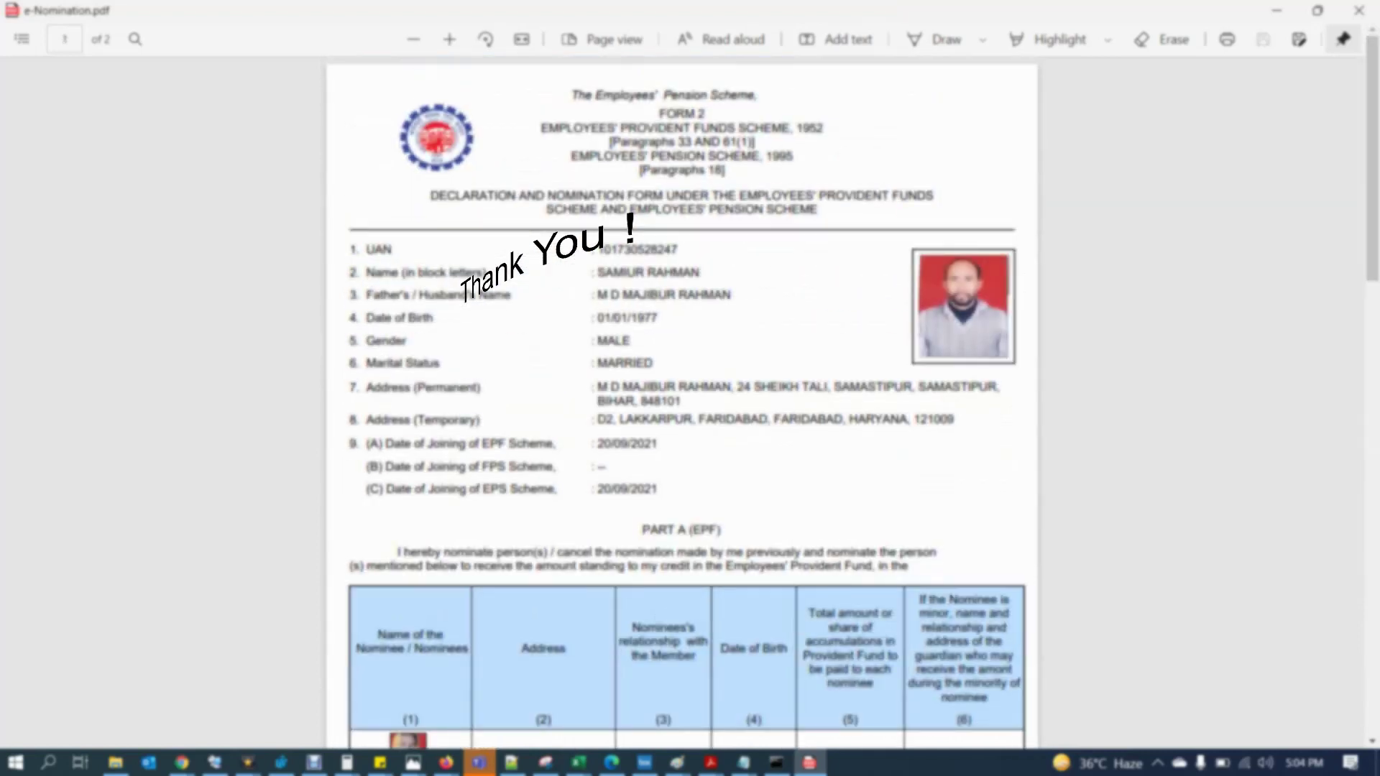